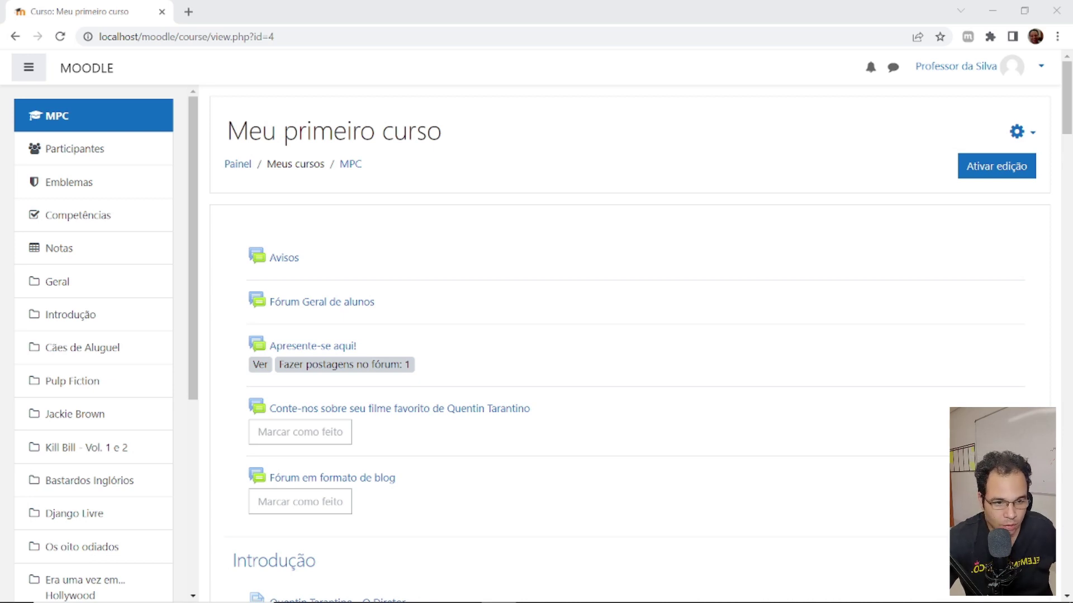
- Turn on editing mode for the course "Meu primeiro curso"
scroll(676, 350, down, 10)
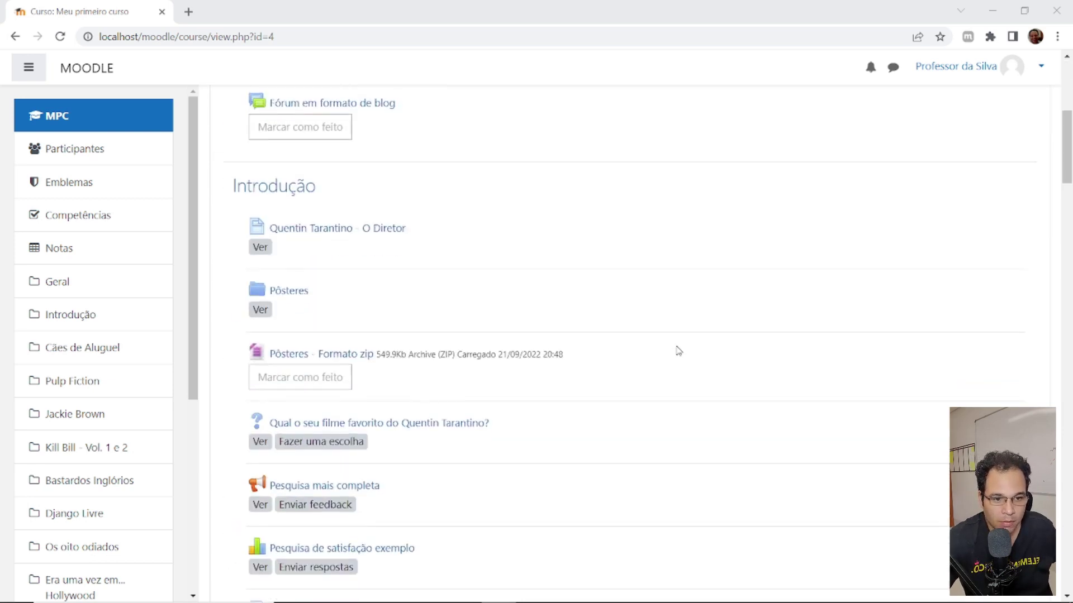
scroll(541, 361, down, 12)
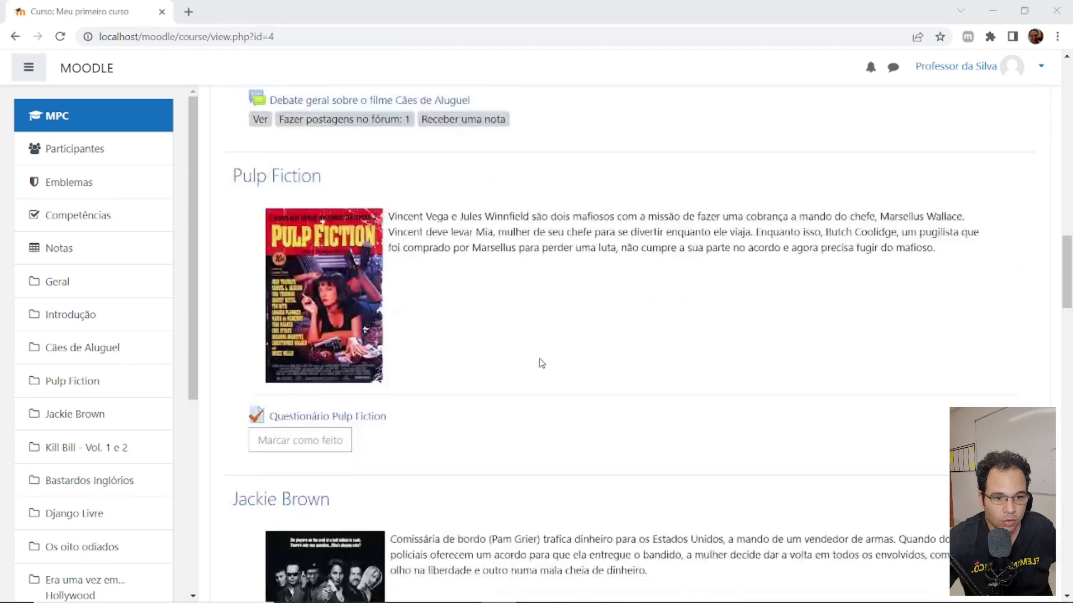
scroll(944, 214, up, 14)
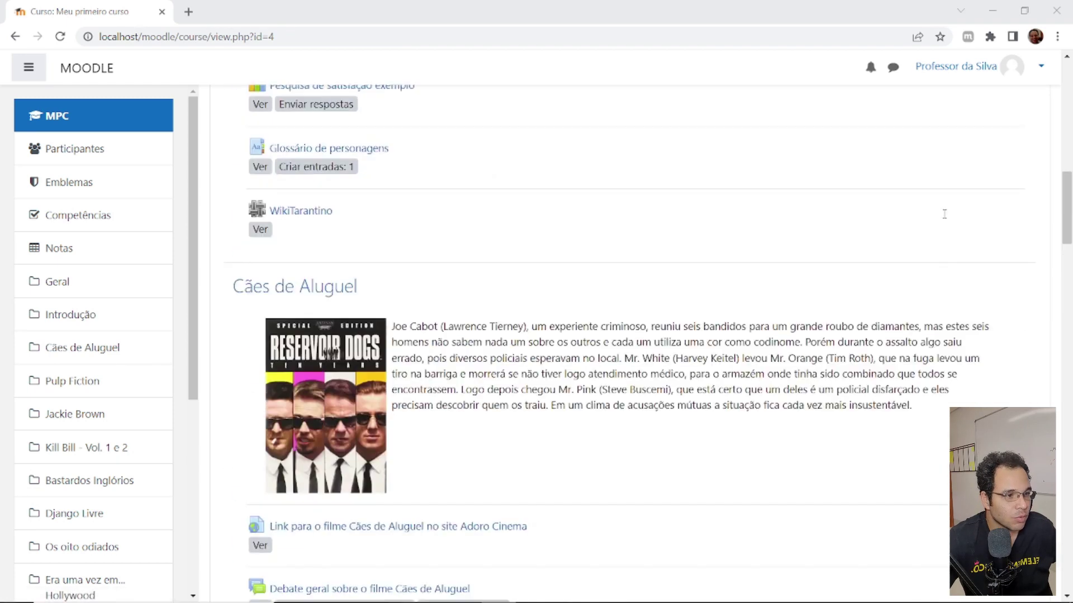
scroll(944, 214, up, 5)
click(998, 166)
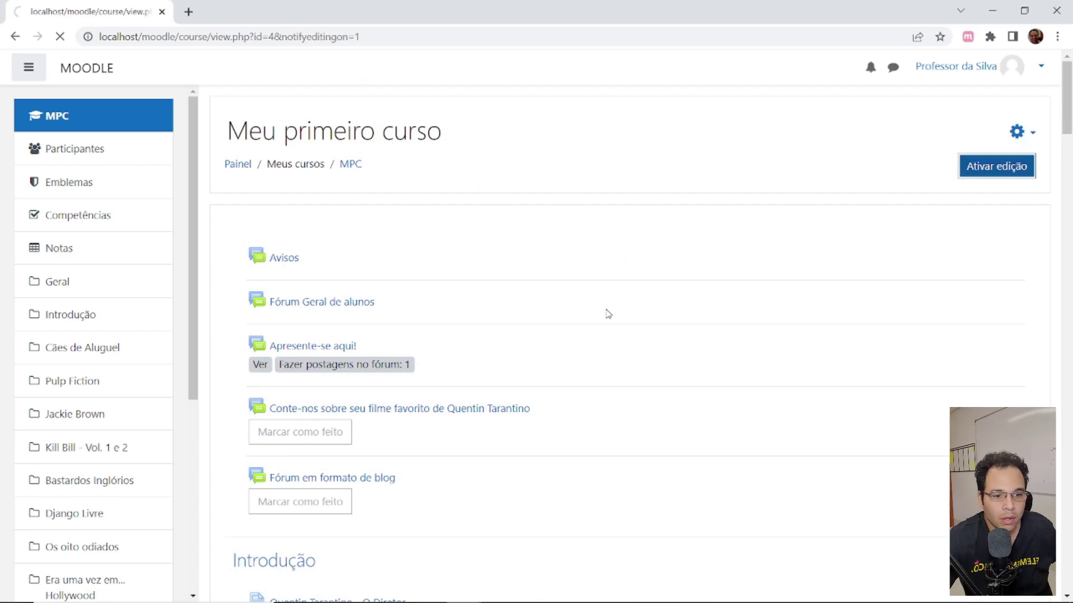
- Open the question editing page of "Questionário Pulp Fiction" in the Pulp Fiction section
scroll(608, 315, down, 20)
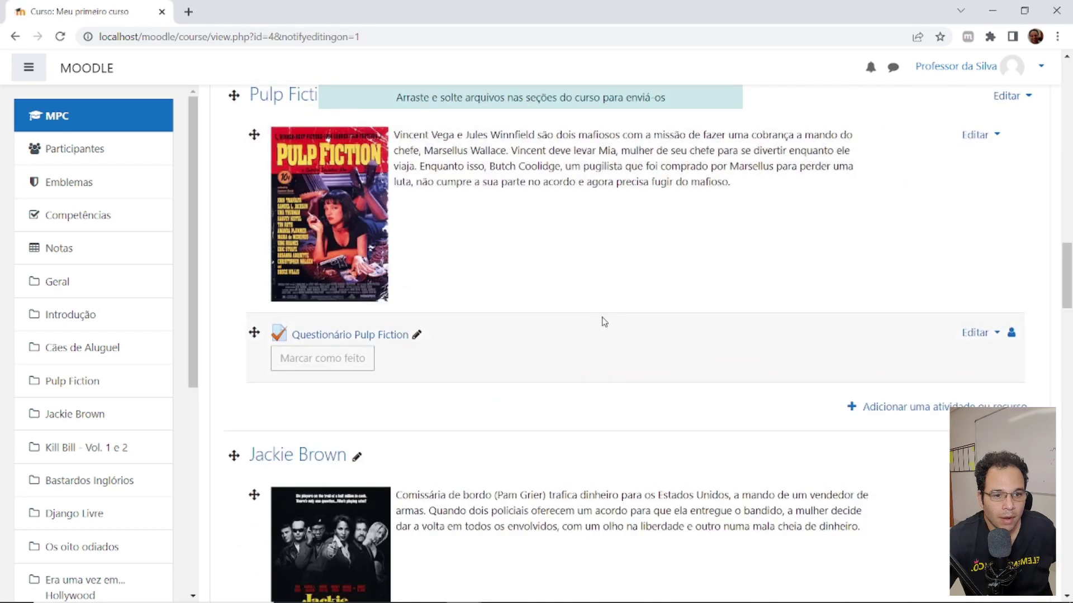
click(983, 334)
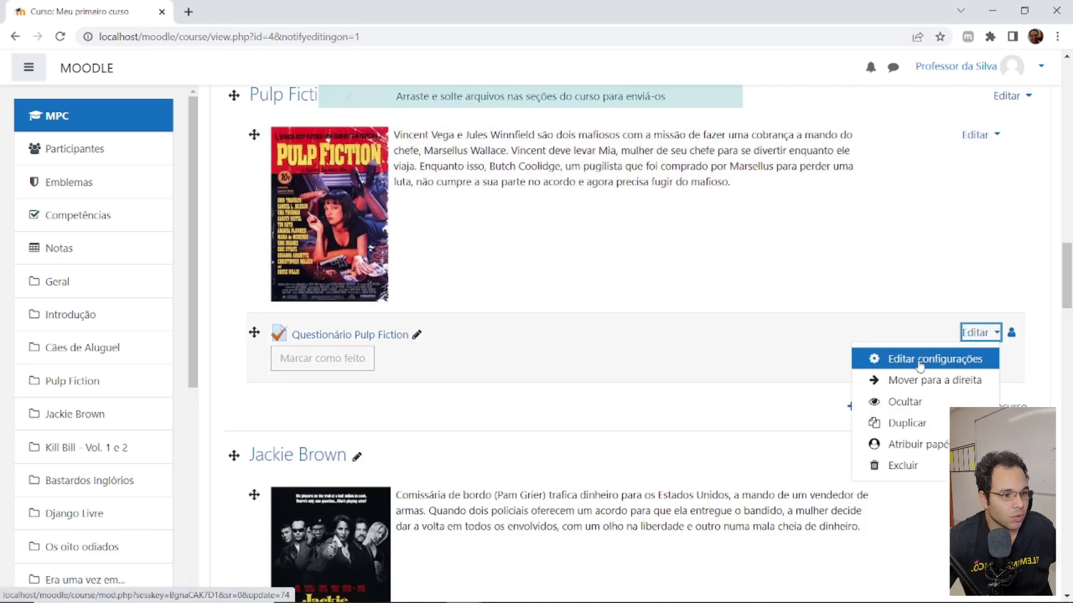
click(349, 334)
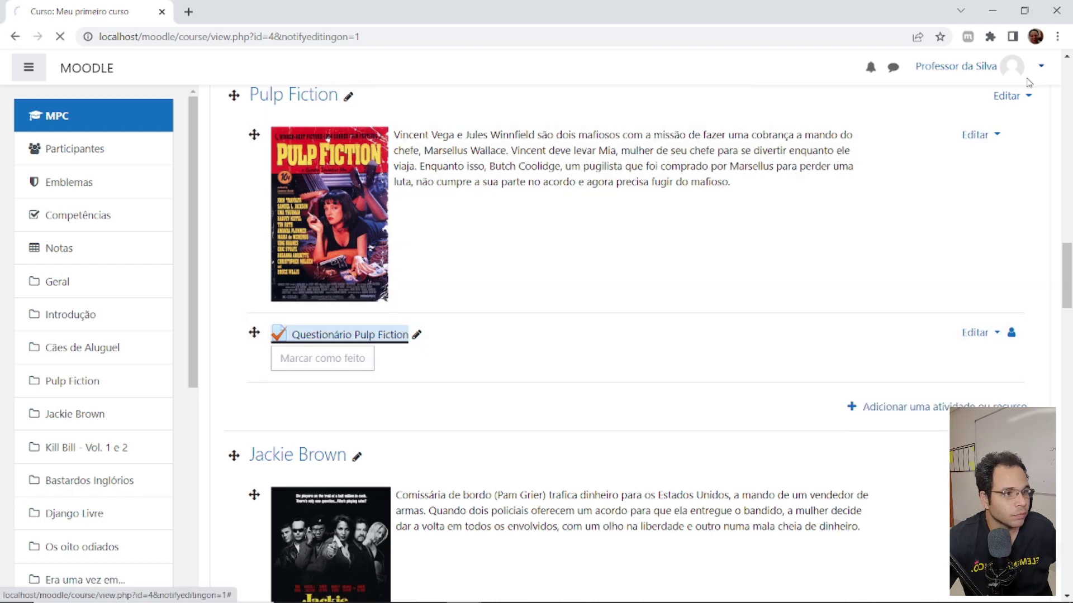
click(1021, 220)
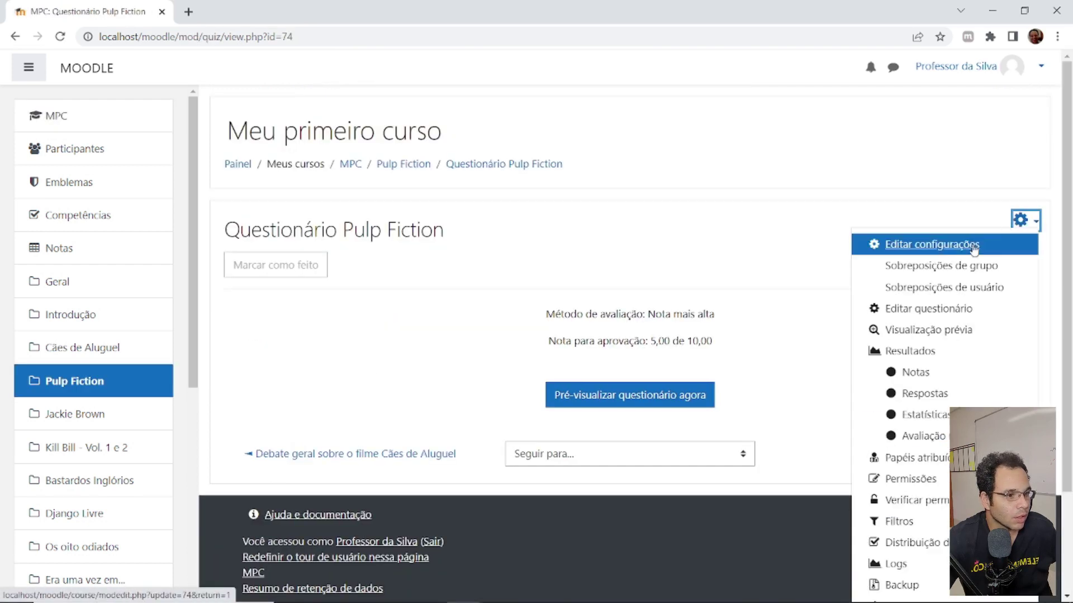
click(948, 307)
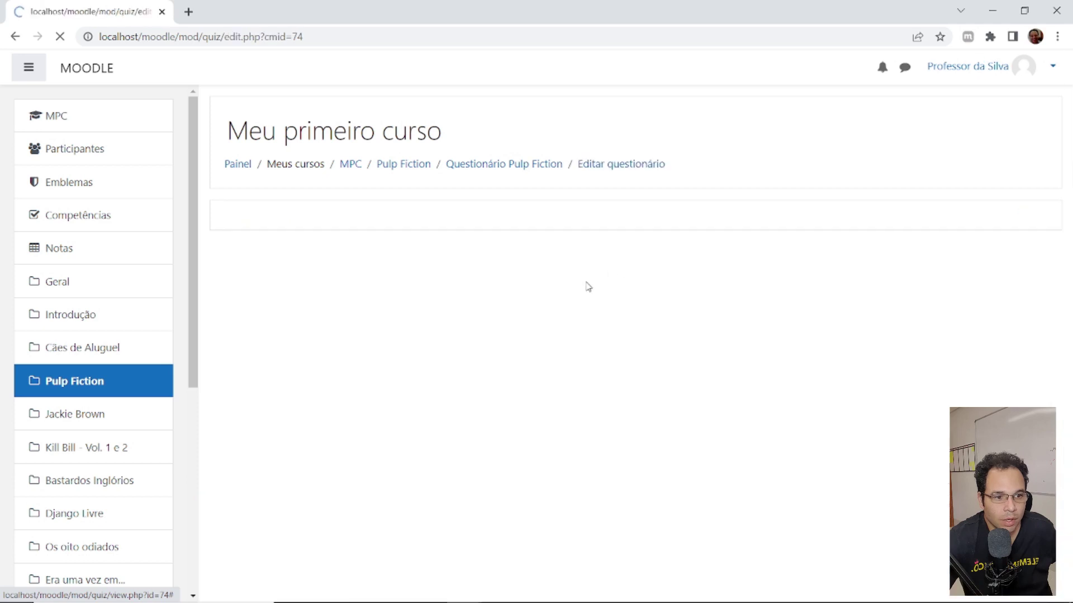
- Examine the question types offered for a new question at the end of the quiz, without adding one
scroll(630, 333, down, 3)
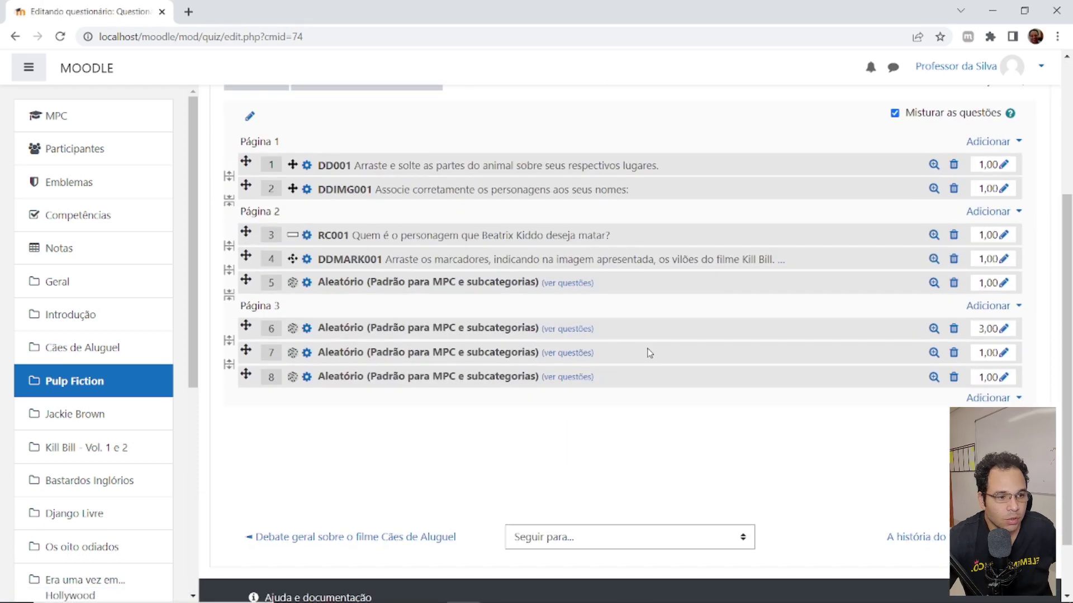
click(1004, 402)
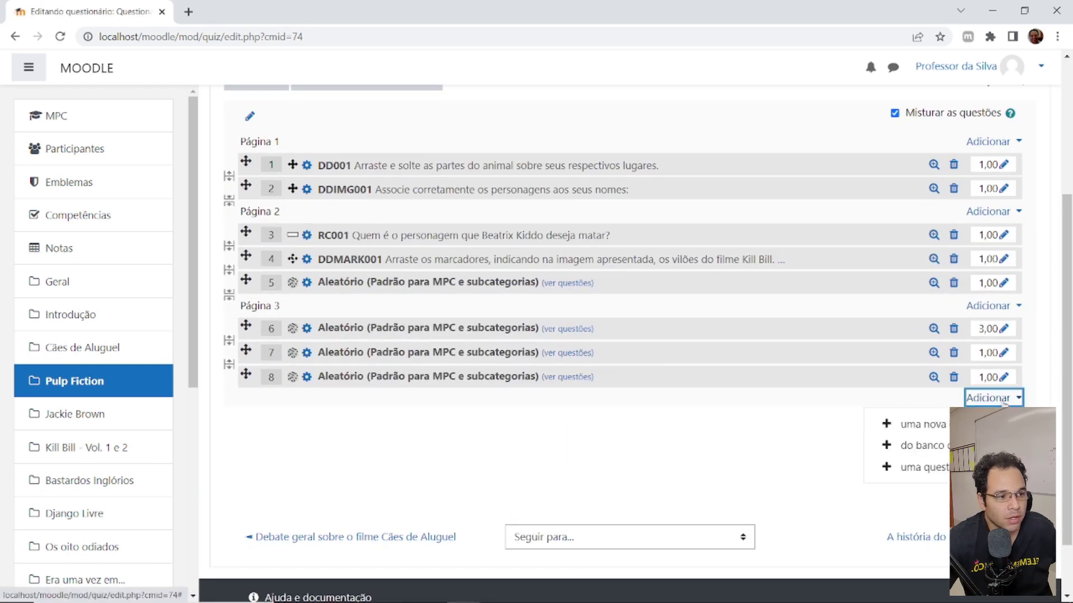
click(894, 424)
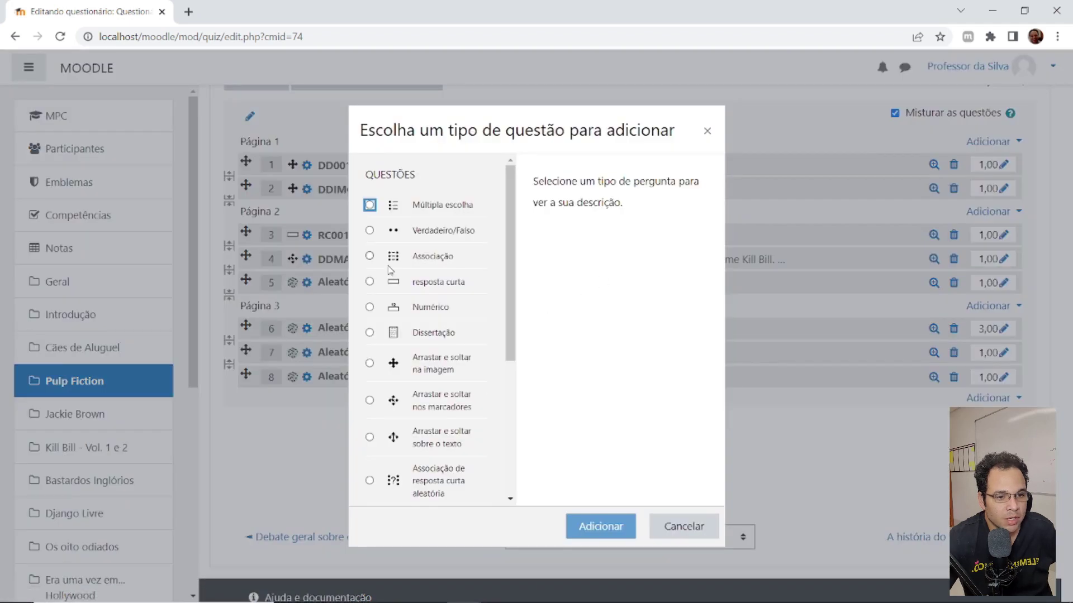
scroll(425, 299, down, 4)
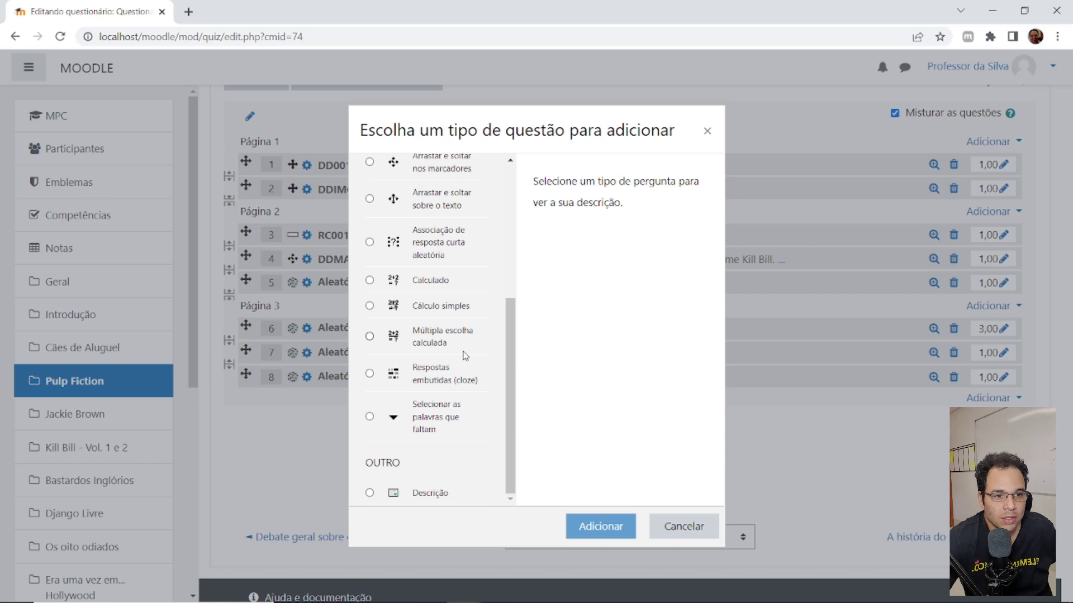
scroll(465, 355, up, 4)
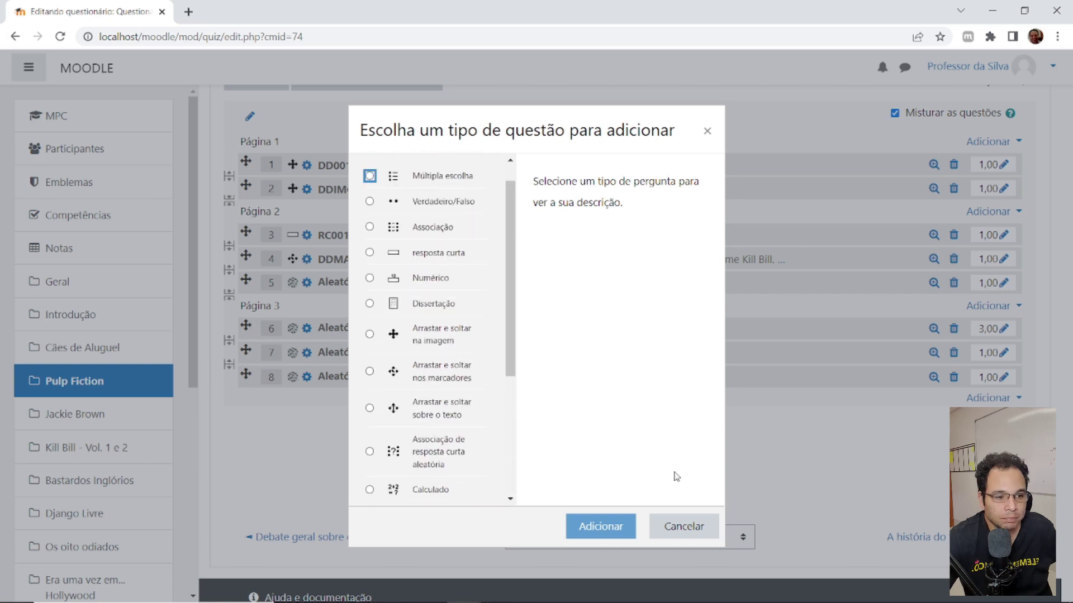
click(683, 526)
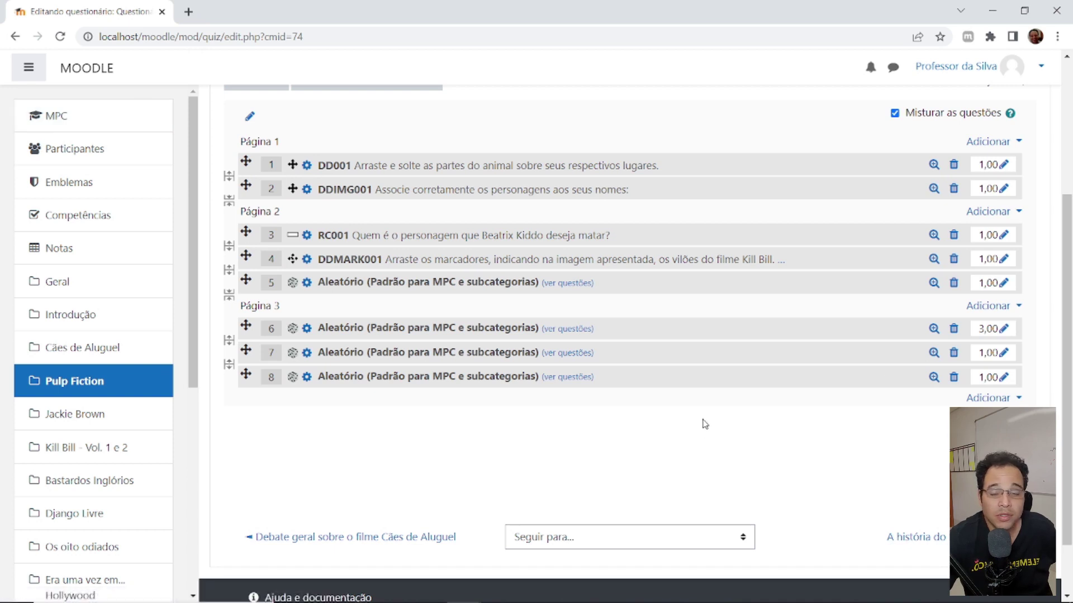
- Return to the MPC course and open the questions of its question bank through the full course administration
click(72, 114)
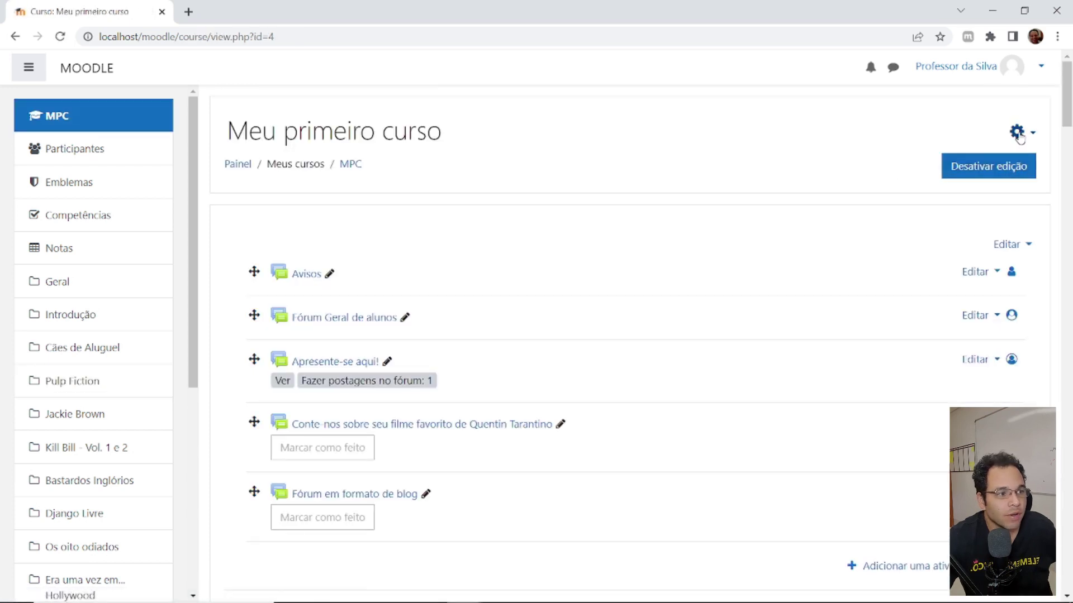
click(1019, 133)
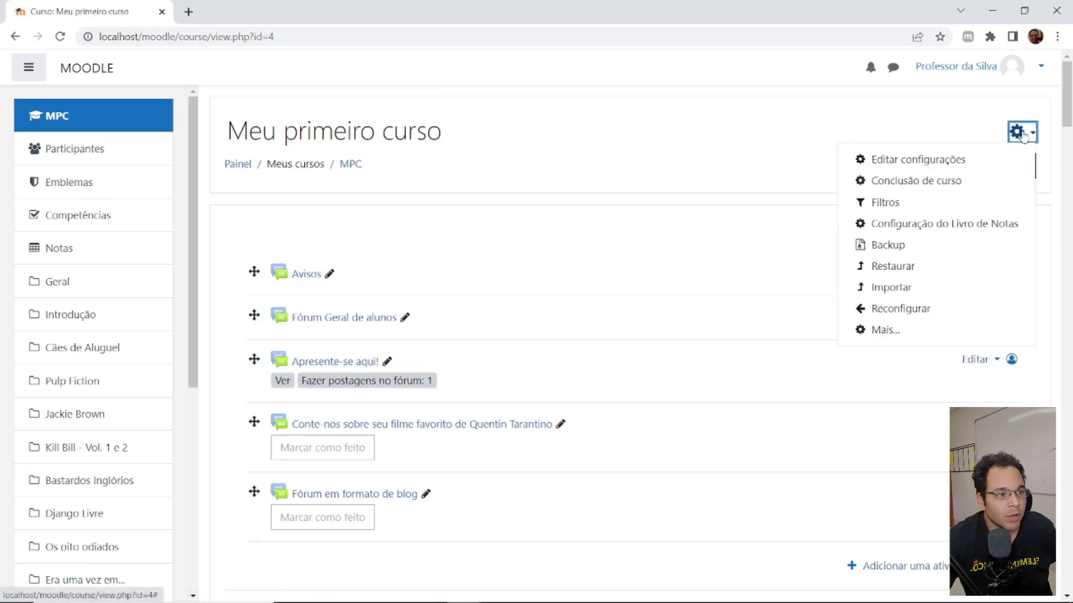
click(887, 331)
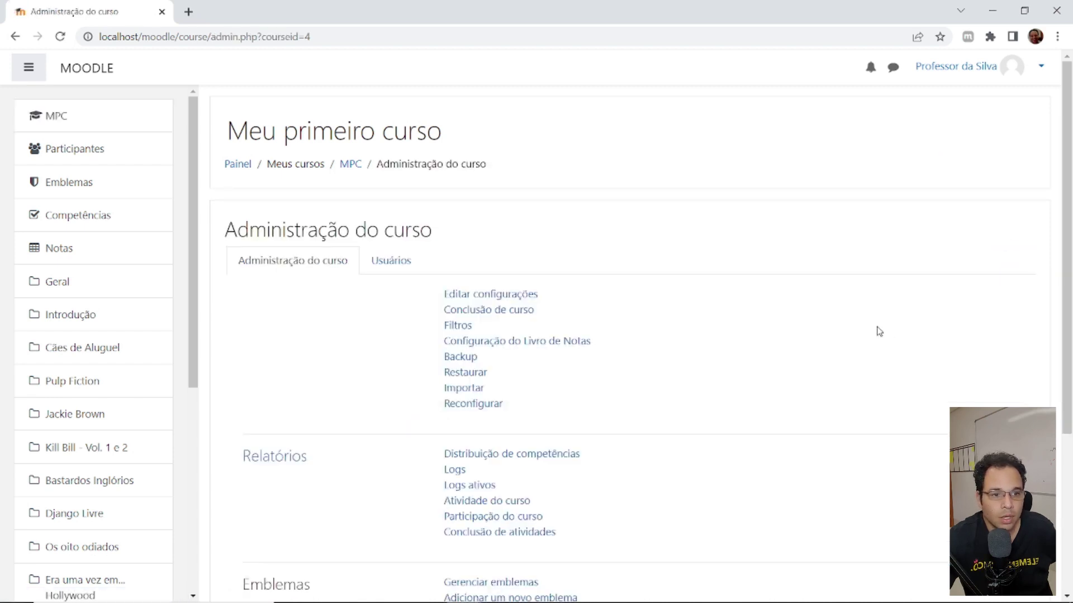
scroll(621, 263, down, 4)
scroll(621, 263, up, 4)
scroll(560, 320, down, 4)
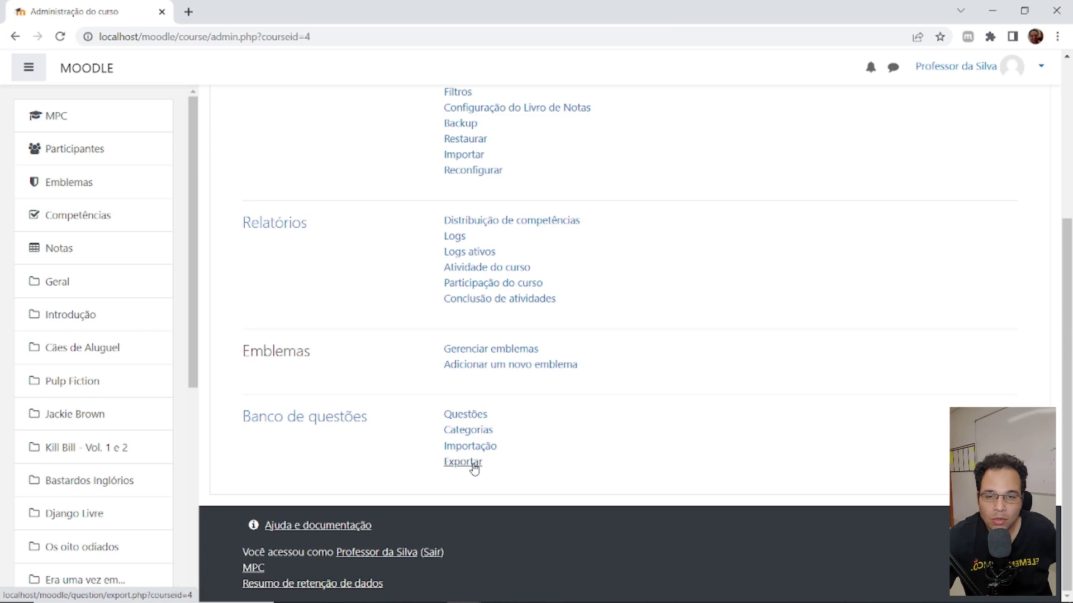
click(475, 420)
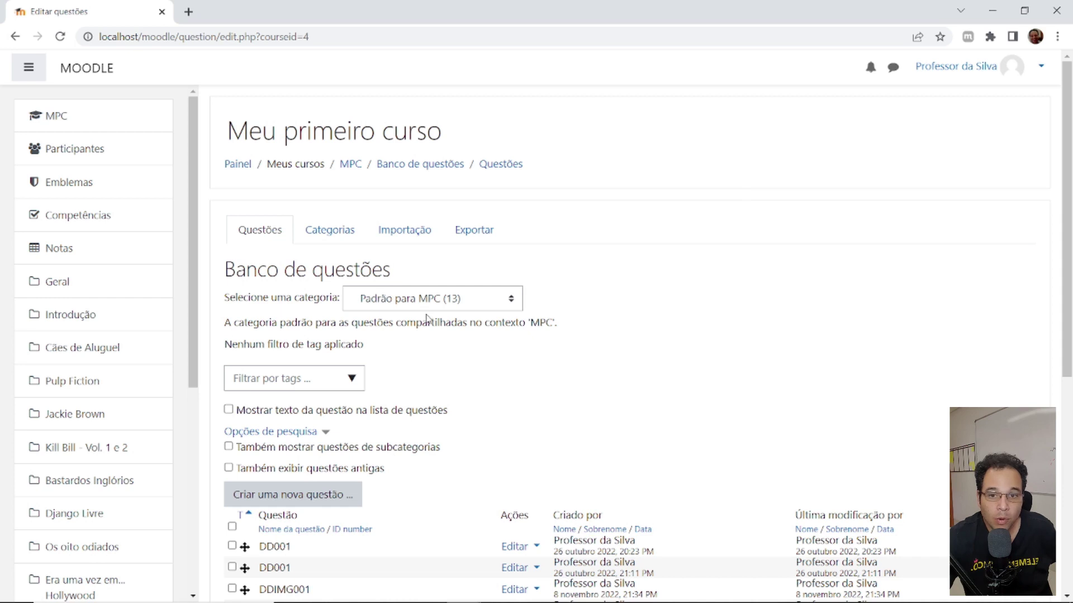
- Review the question bank's question list, and examine its categories and the form for adding a category
scroll(433, 319, down, 7)
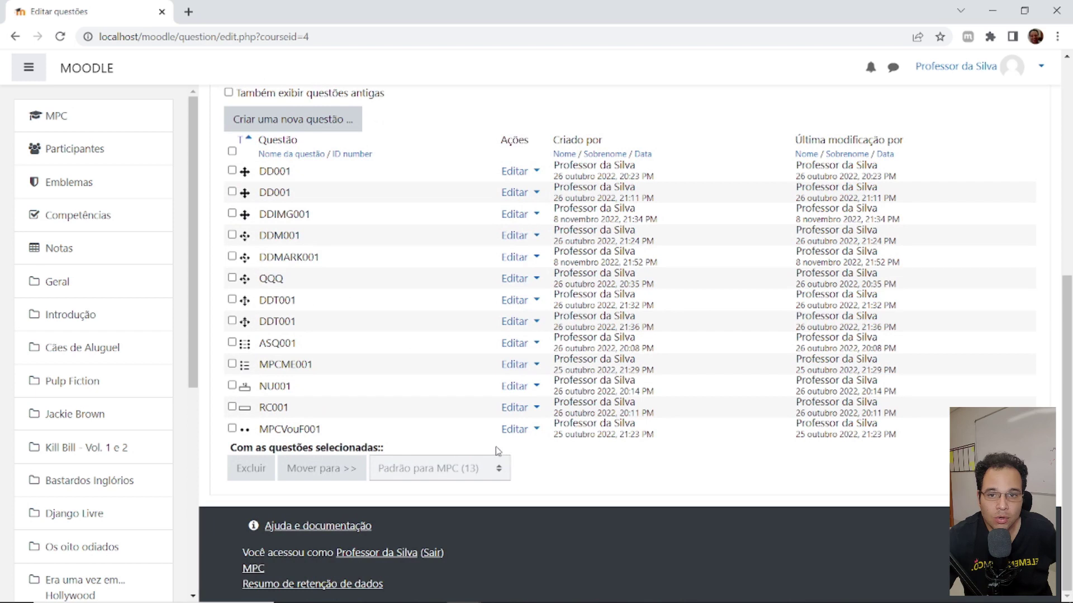
scroll(433, 438, up, 5)
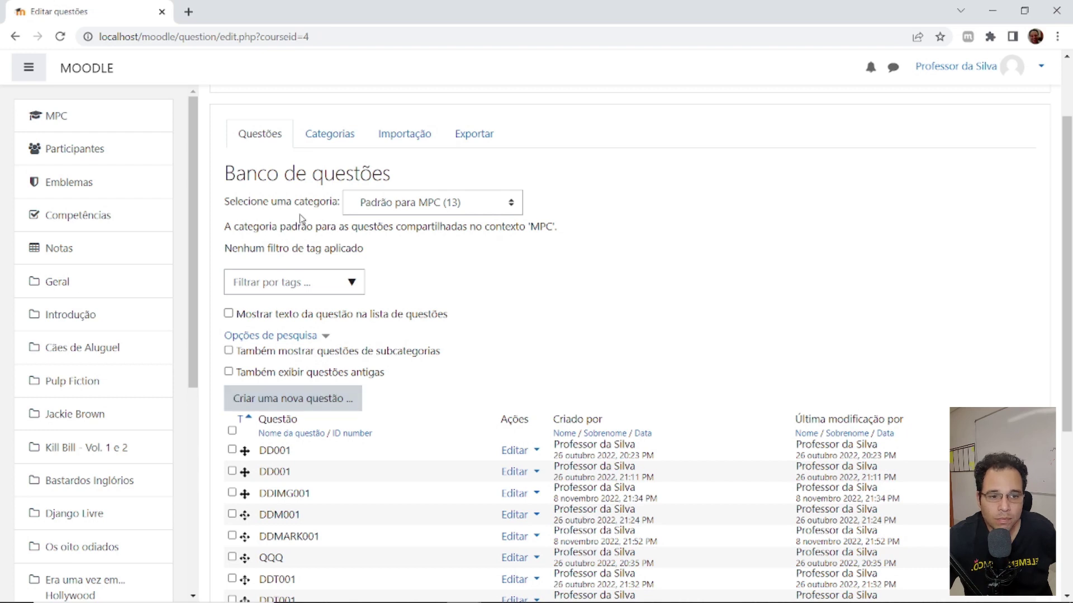
click(324, 139)
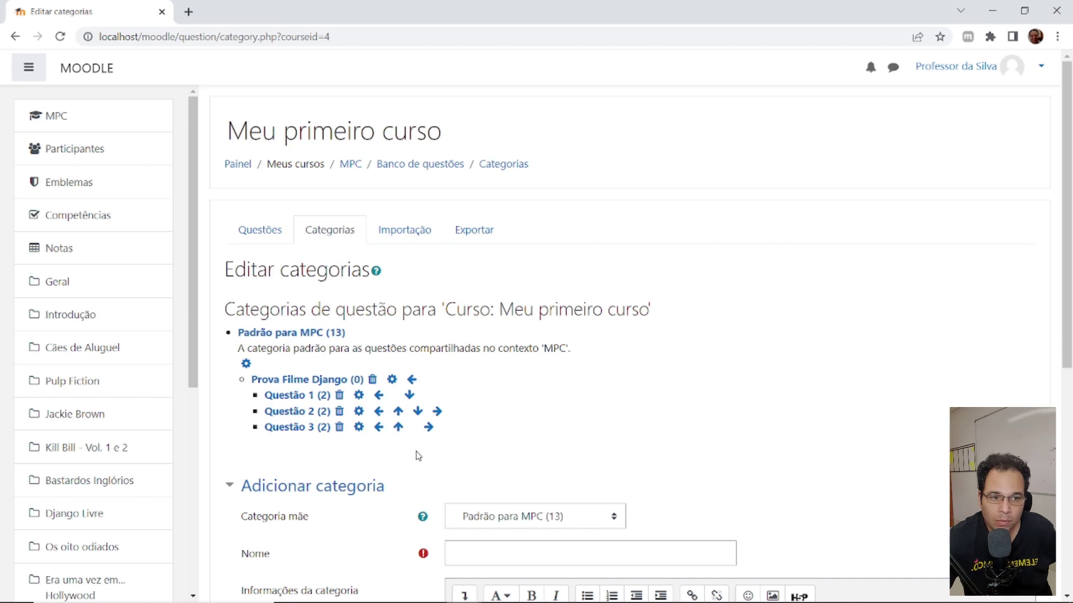
scroll(385, 433, down, 1)
scroll(385, 433, down, 3)
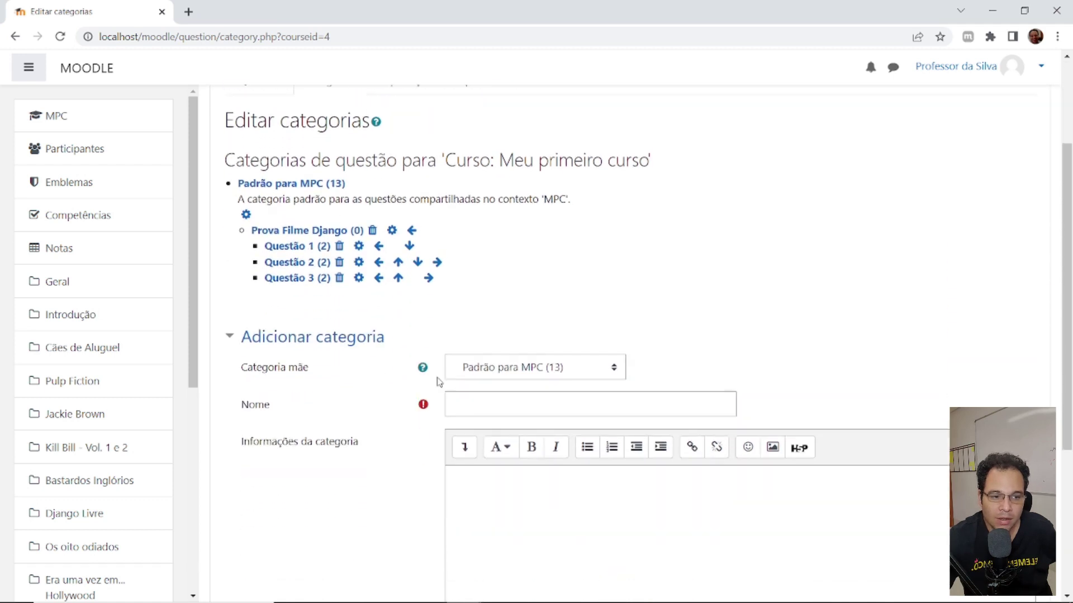
scroll(264, 230, up, 4)
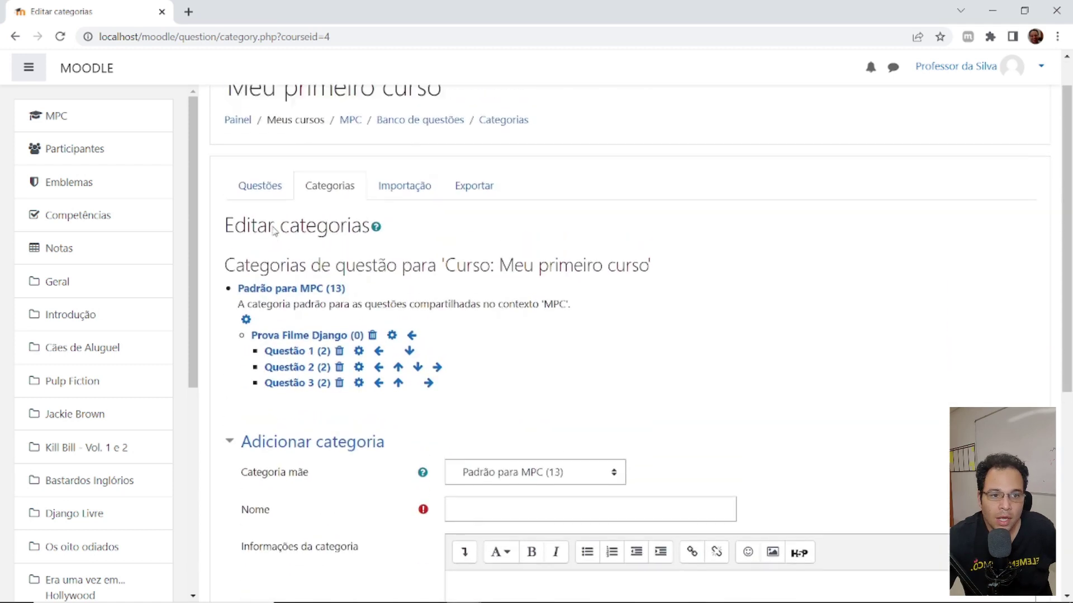
- Return to the question list and examine the question types available for a new bank question, without creating one
click(261, 233)
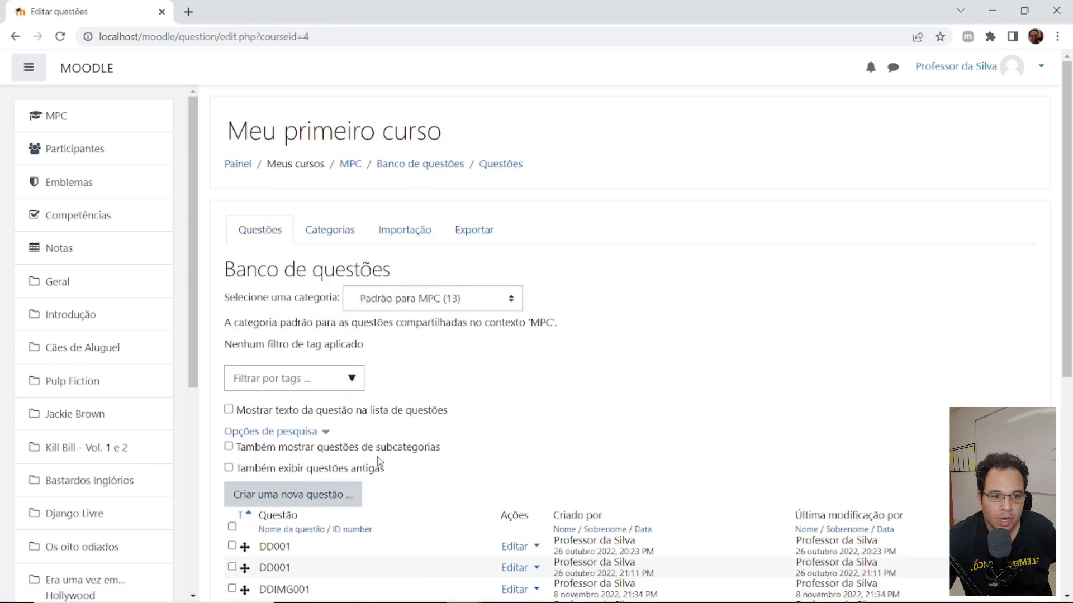
click(360, 498)
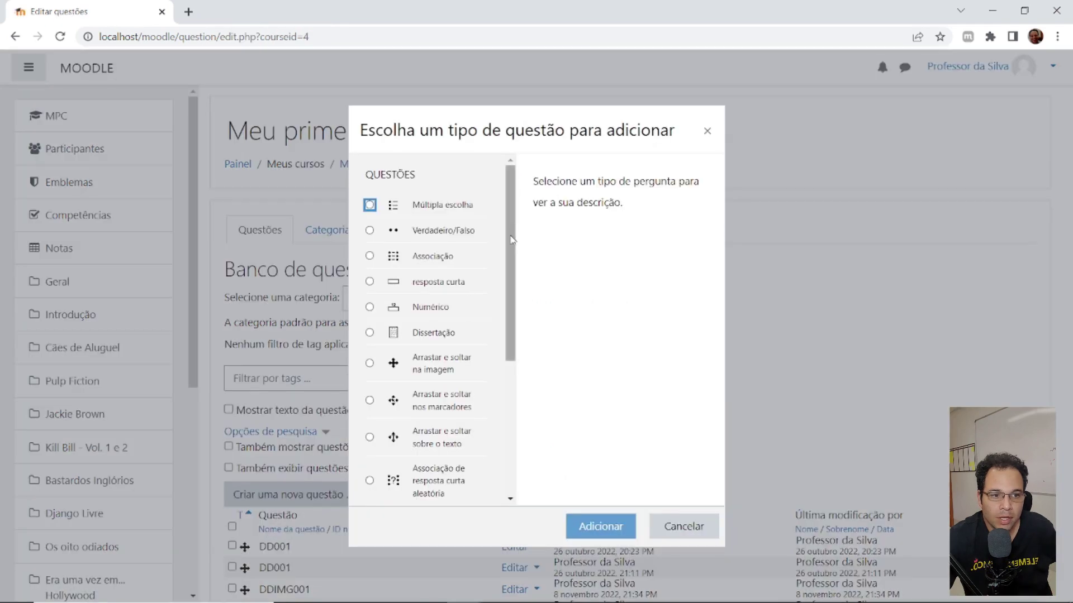
drag(509, 221, 495, 239)
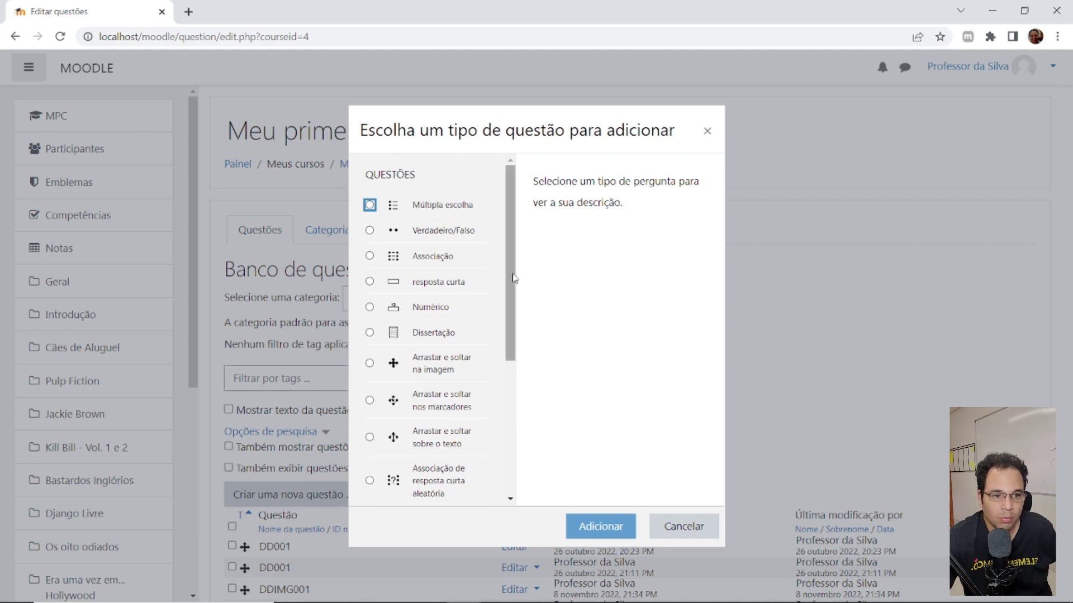
scroll(513, 310, down, 2)
drag(511, 317, 520, 373)
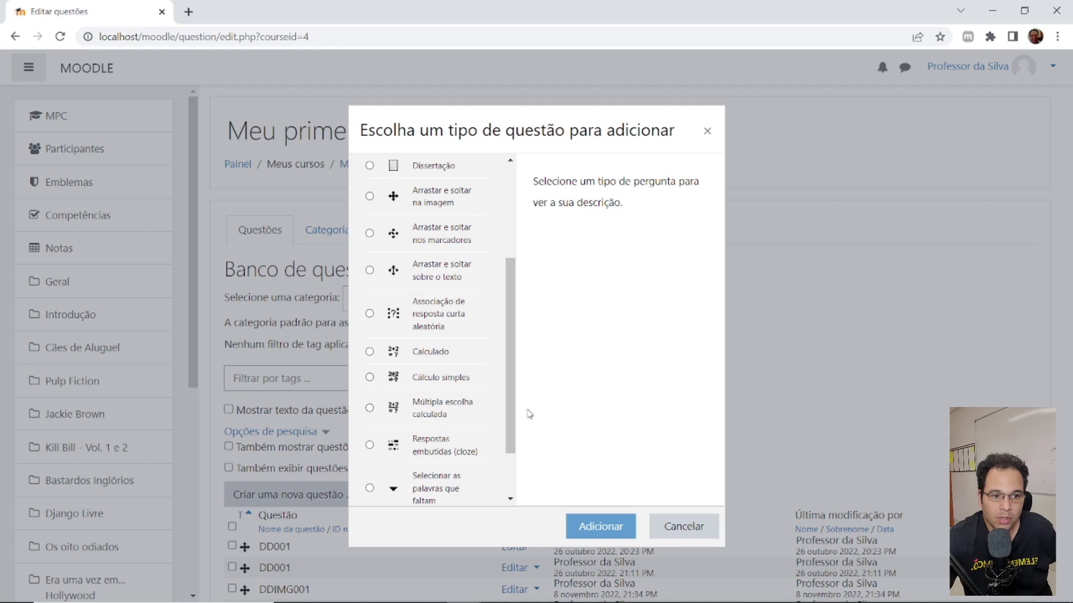
scroll(514, 362, down, 1)
drag(512, 358, 509, 391)
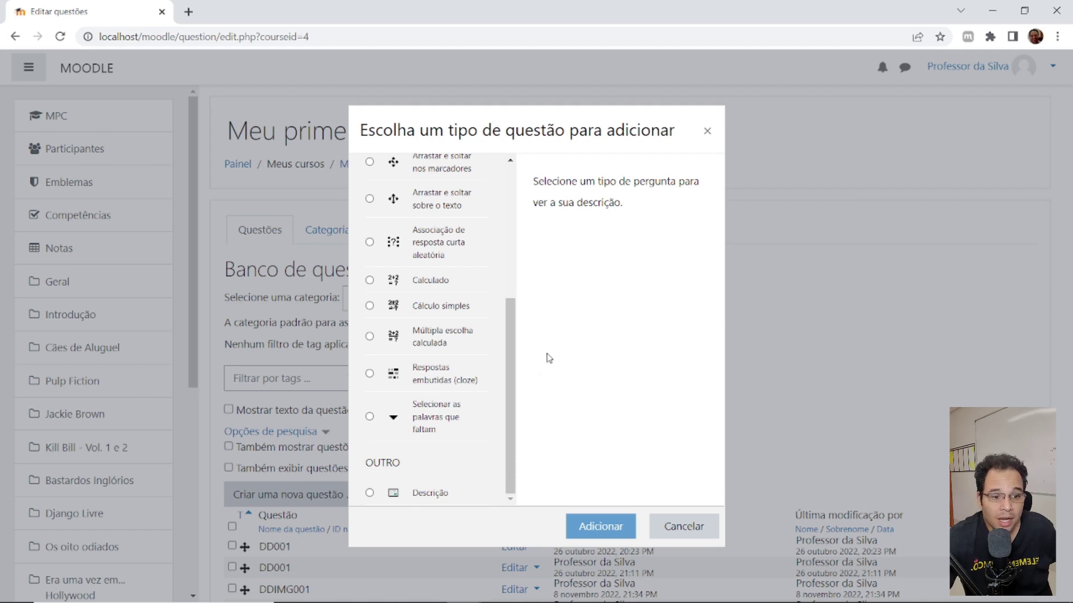
scroll(447, 282, up, 10)
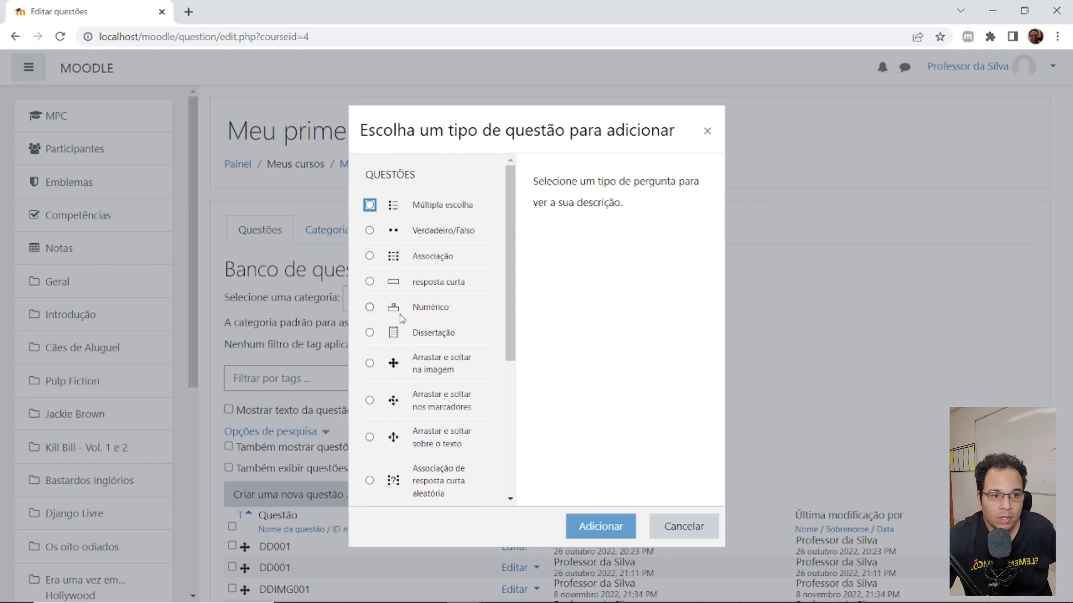
click(682, 527)
- Check the actions available for the first DD001 question in the list and open that question for editing
scroll(552, 358, down, 4)
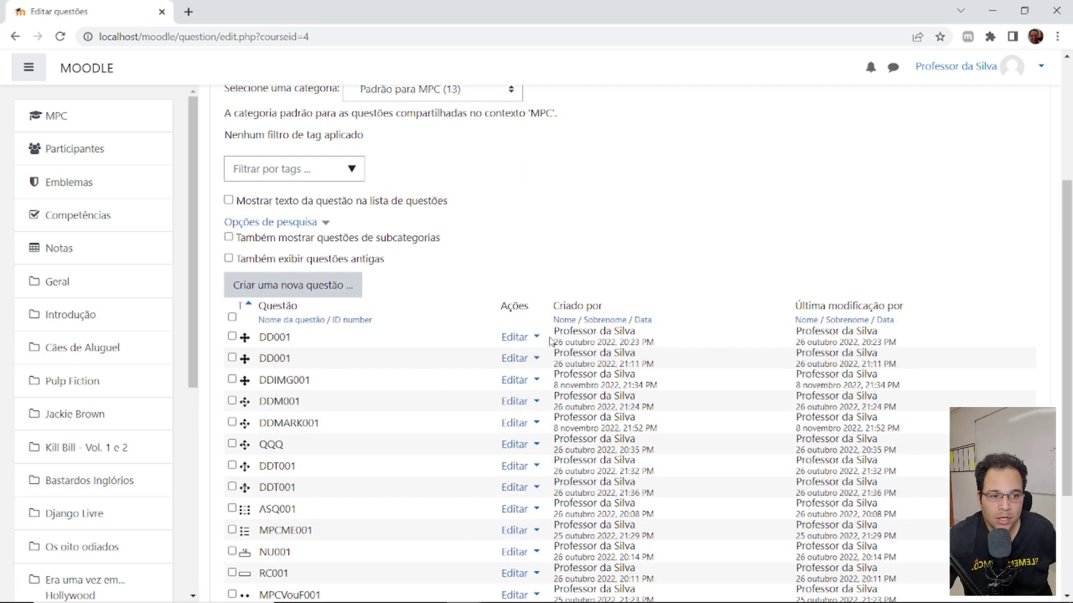
click(535, 338)
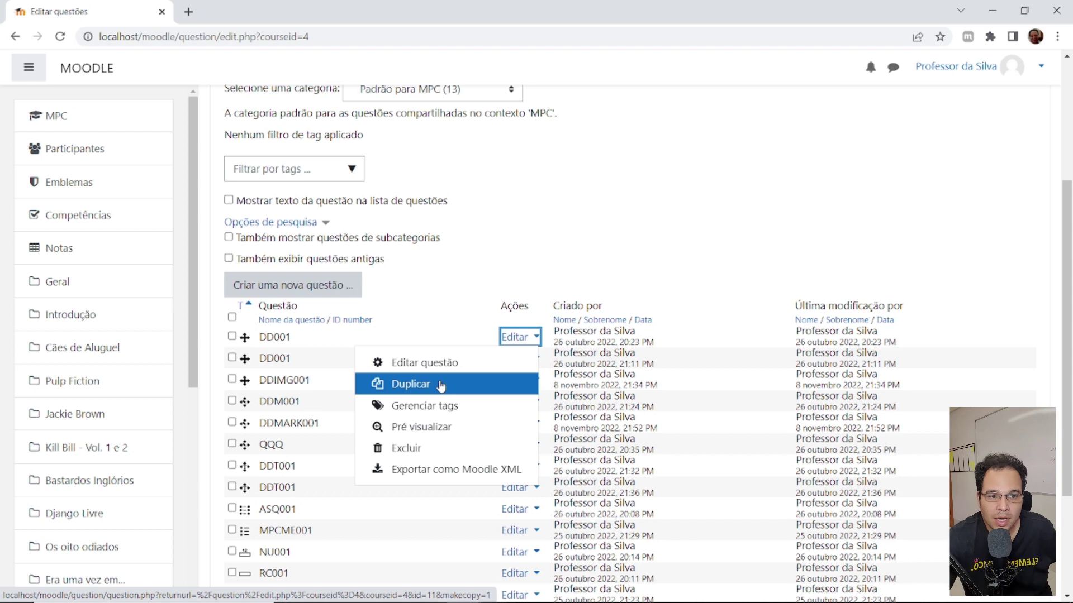
click(507, 241)
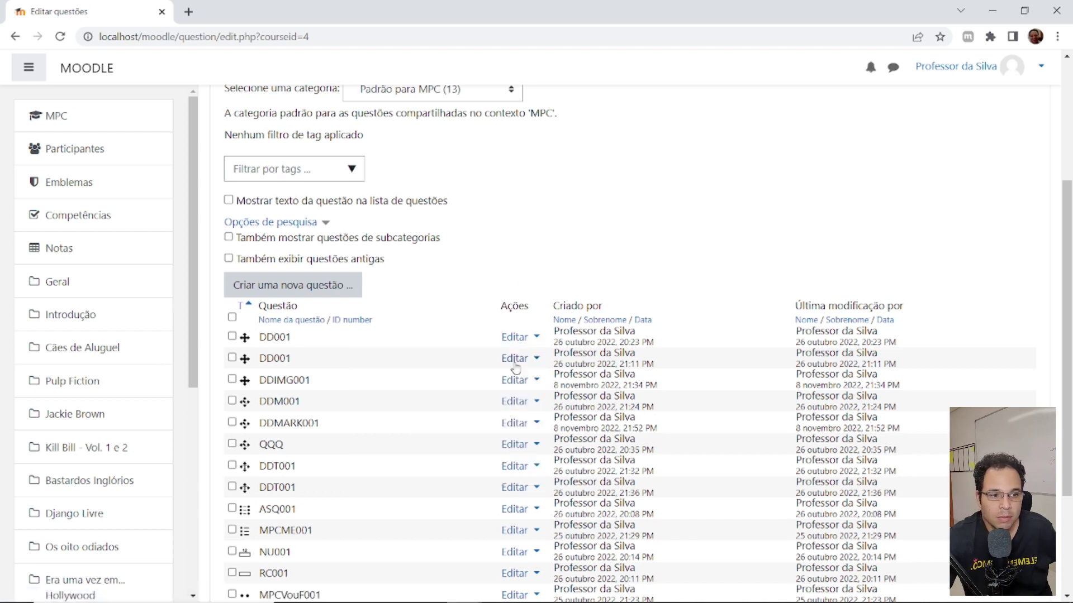
click(531, 339)
click(468, 365)
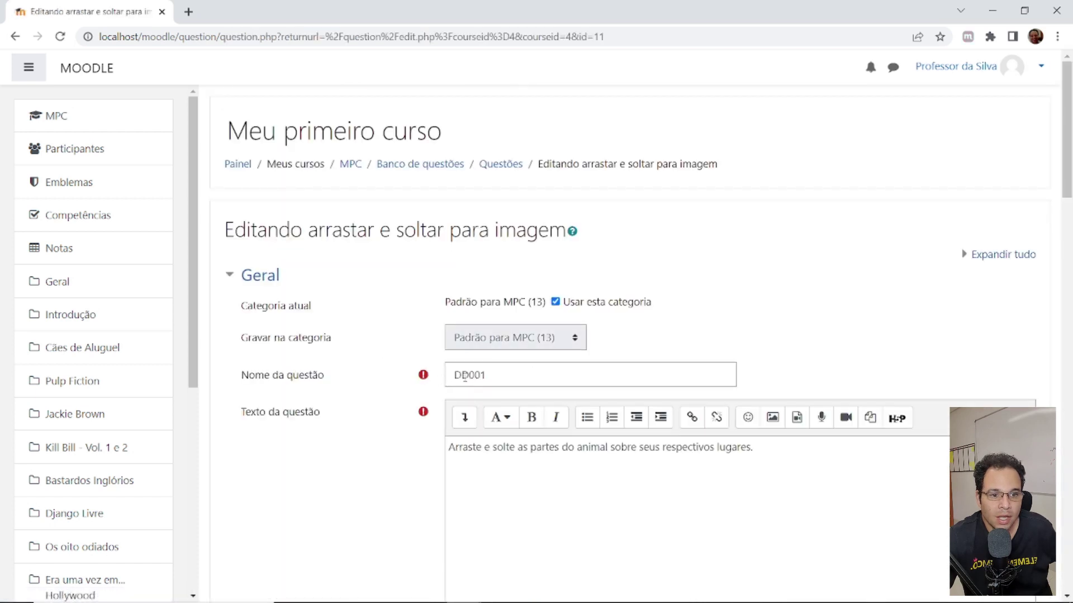
- Review the editing form of the DD001 question and leave it without saving changes
scroll(600, 373, down, 20)
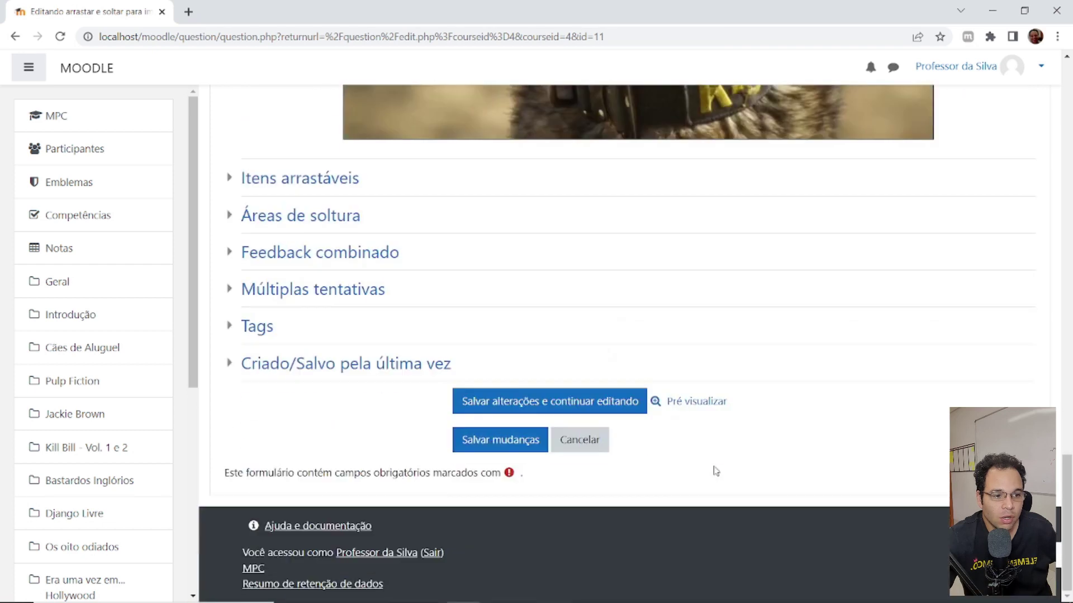
click(600, 439)
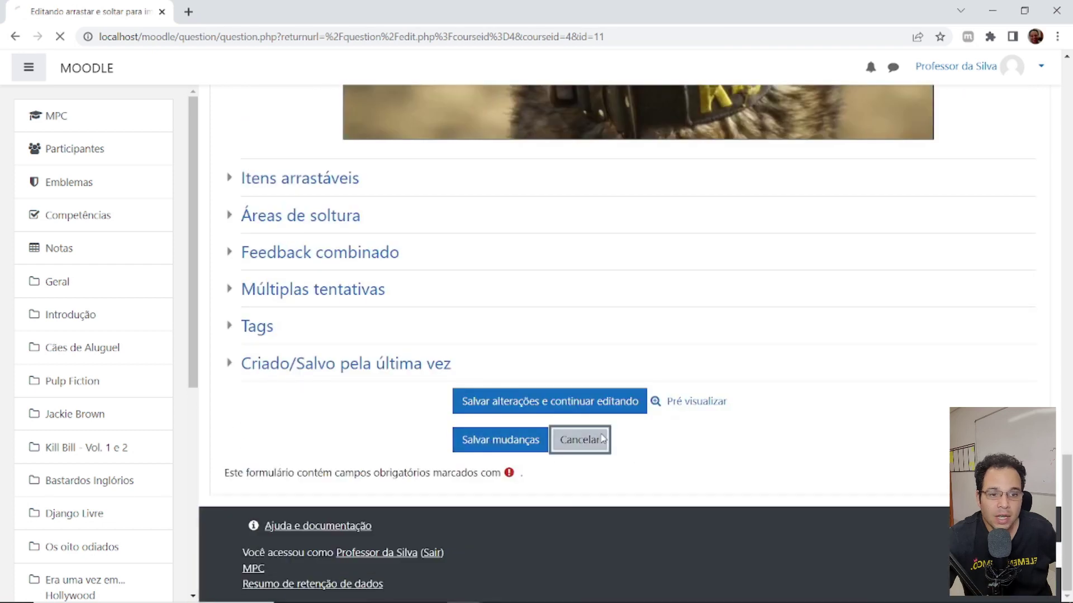
- Show the question text in the question list, read through the questions, and hide the text again
scroll(630, 358, down, 1)
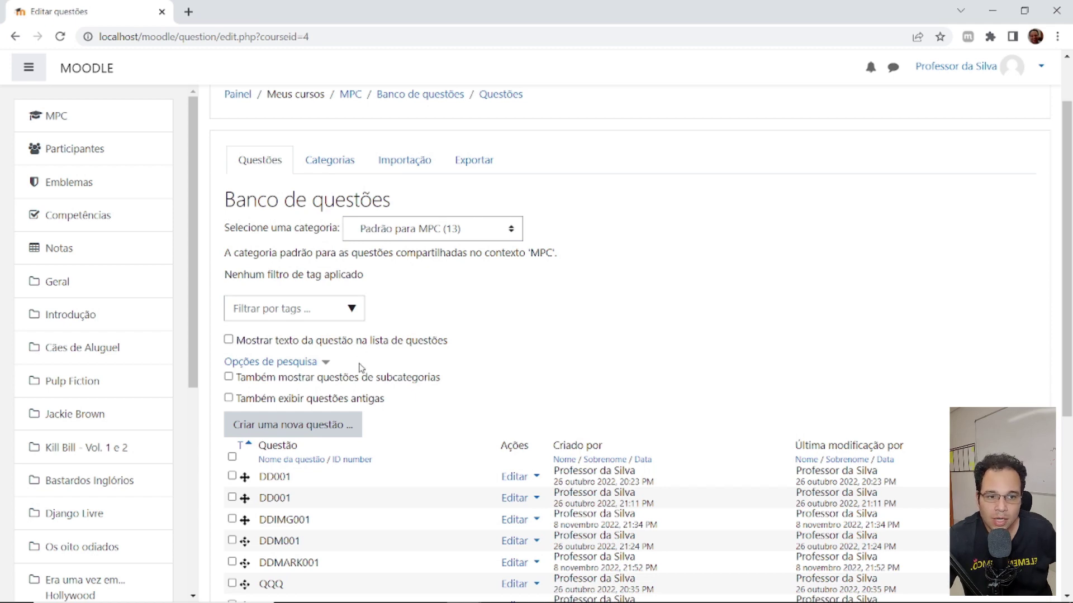
scroll(330, 337, down, 1)
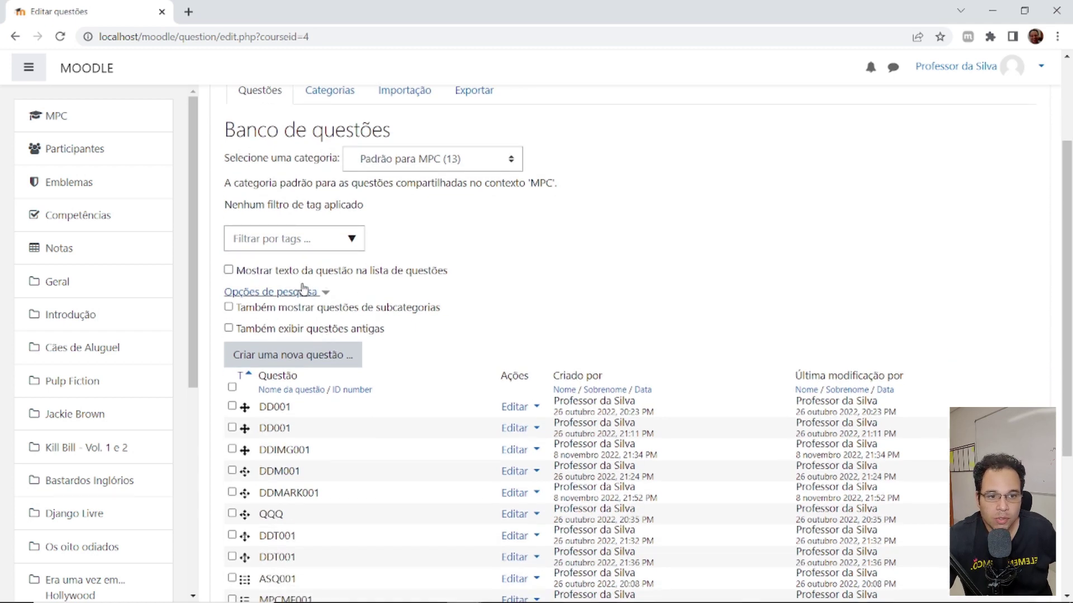
click(272, 276)
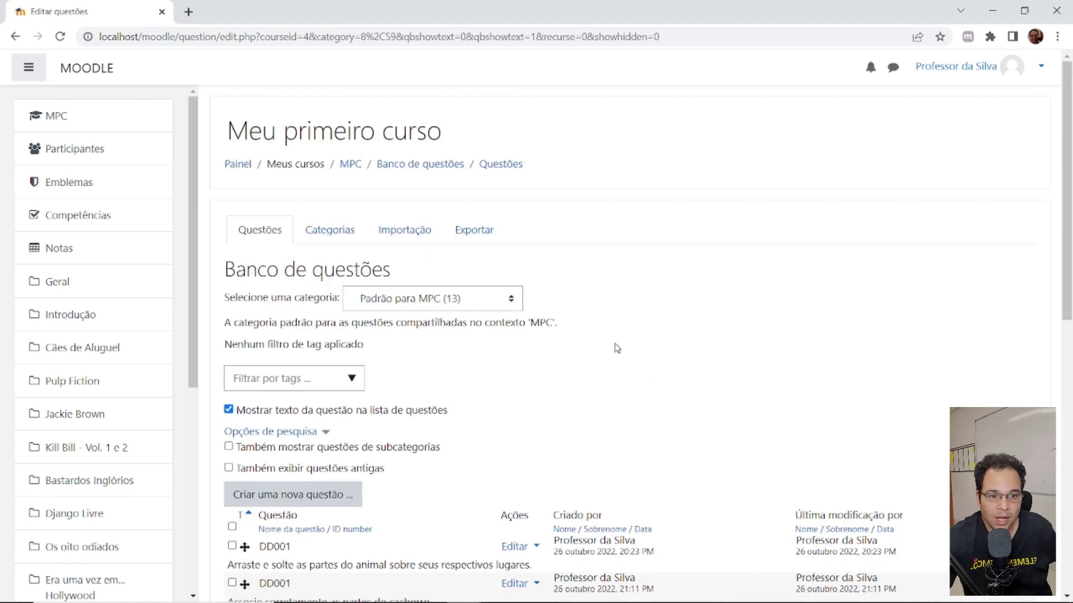
scroll(615, 349, down, 6)
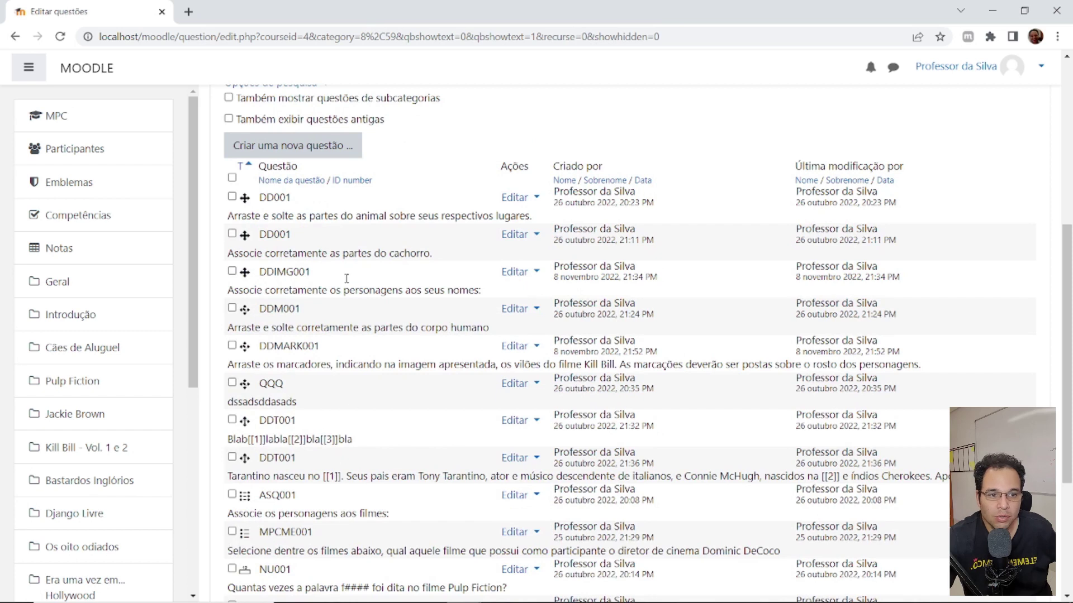
scroll(393, 416, down, 5)
scroll(393, 416, up, 5)
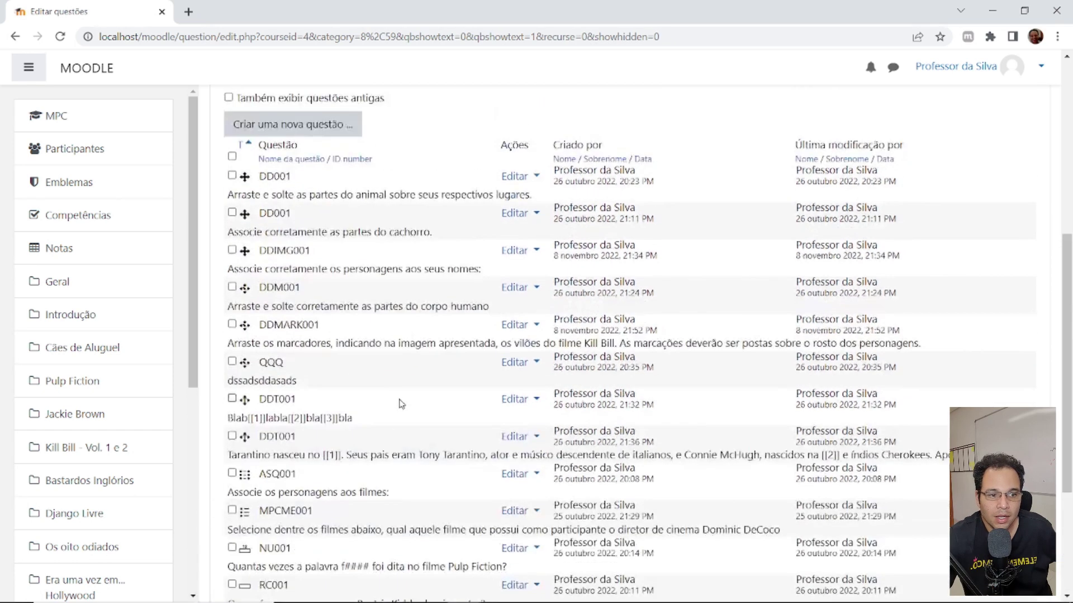
scroll(414, 402, up, 4)
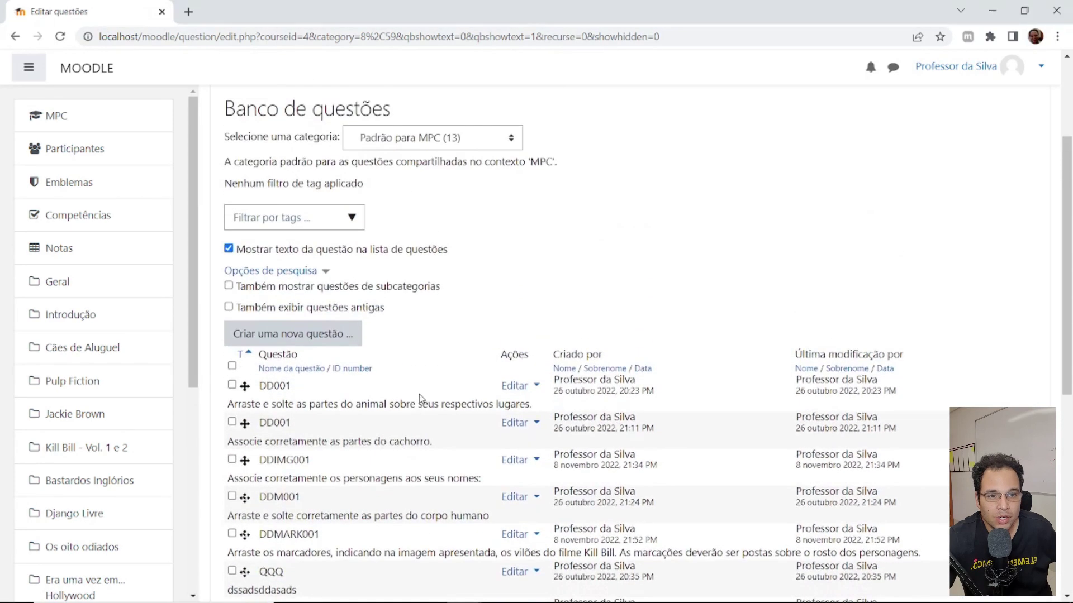
click(261, 323)
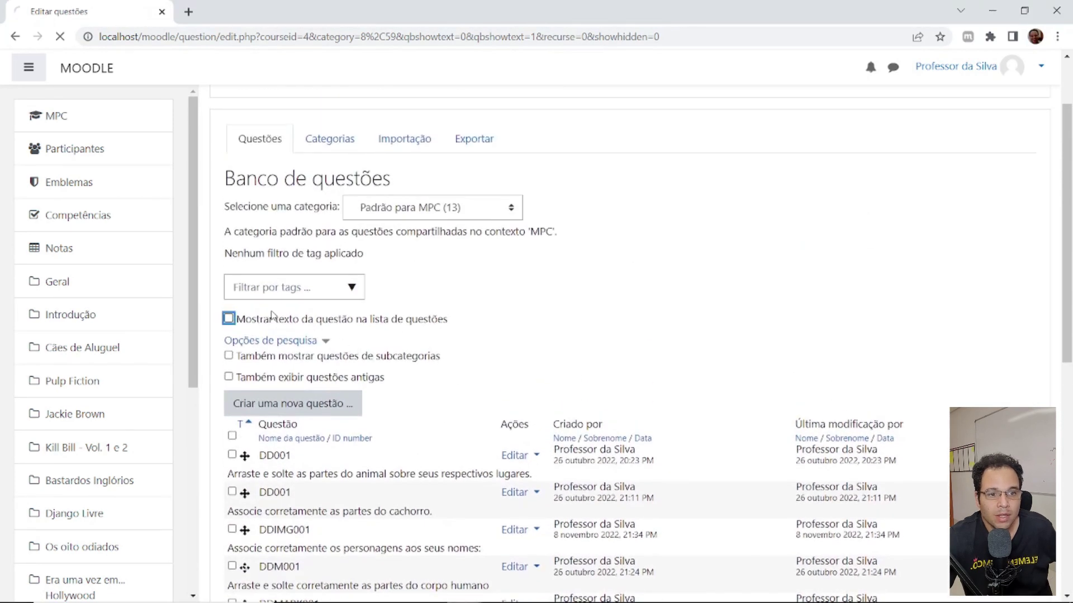
click(290, 372)
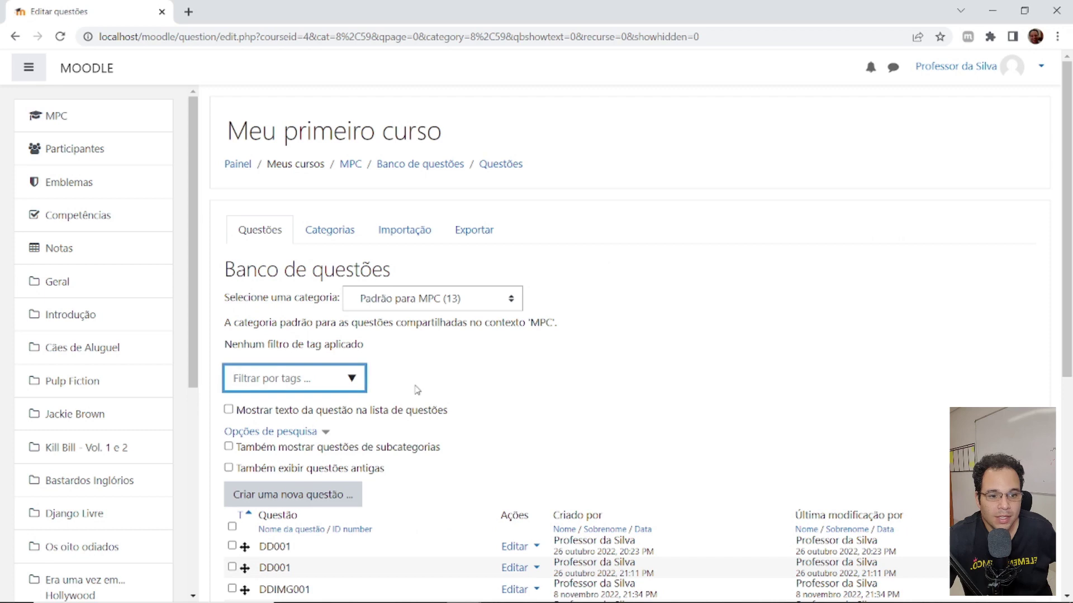
scroll(402, 384, down, 4)
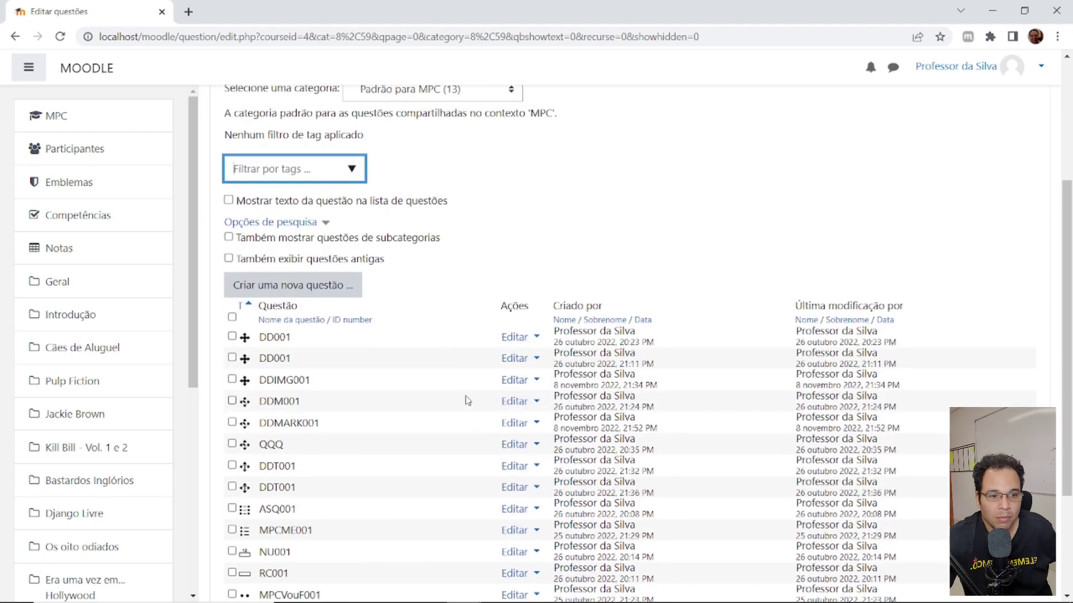
click(528, 340)
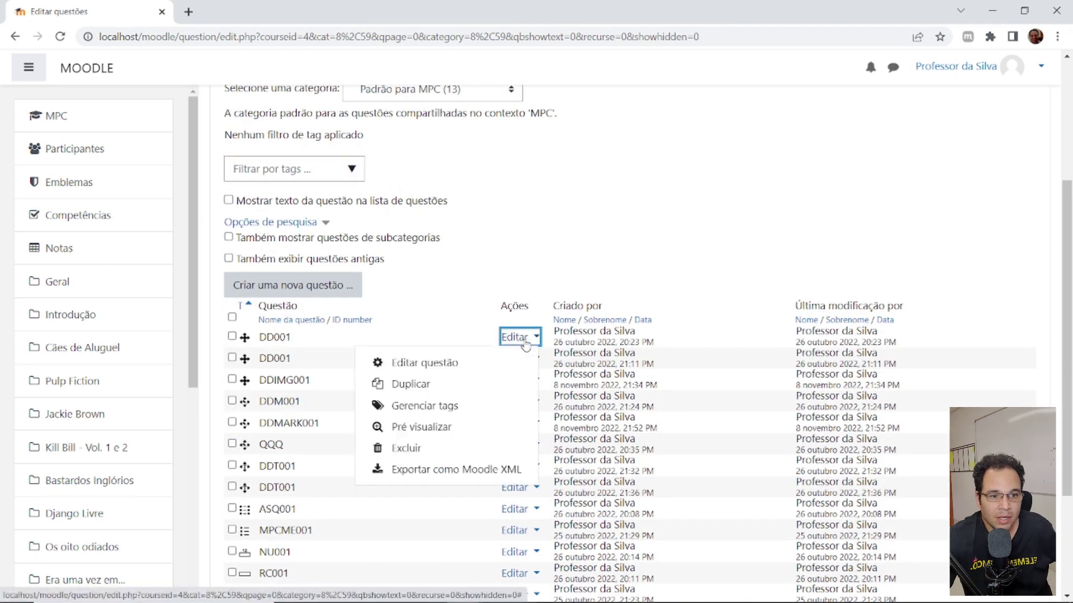
click(452, 407)
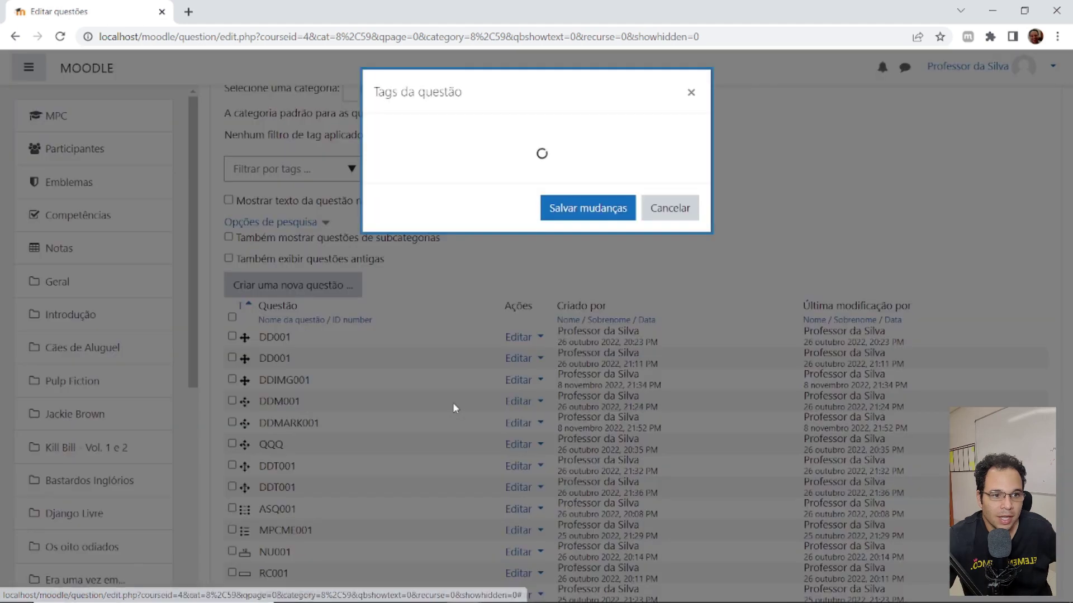
key(Escape)
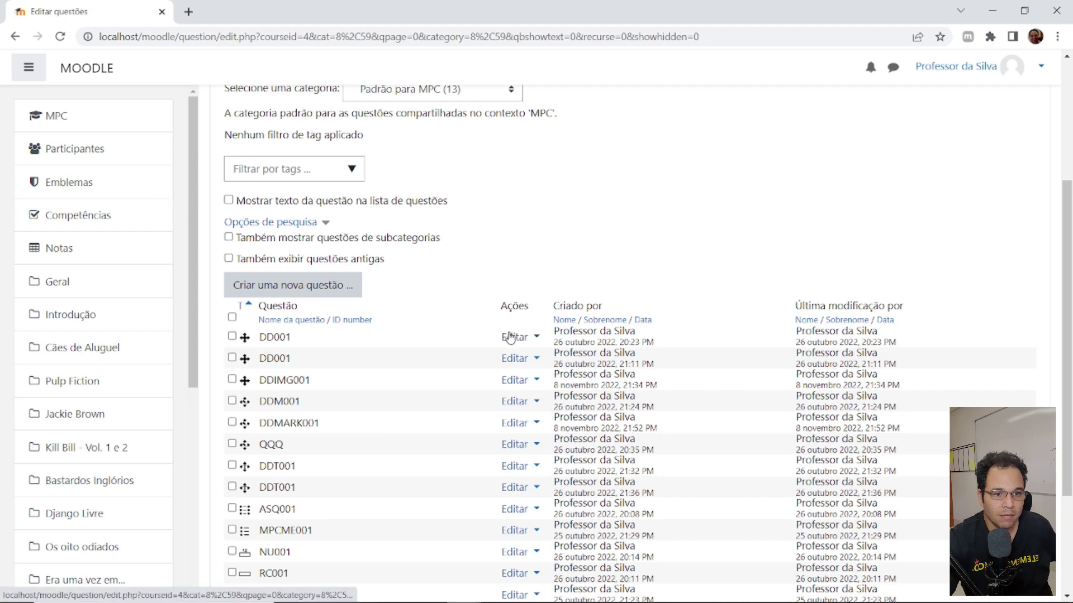
- Add the tag Difícil to the first DD001 question and save it
click(533, 340)
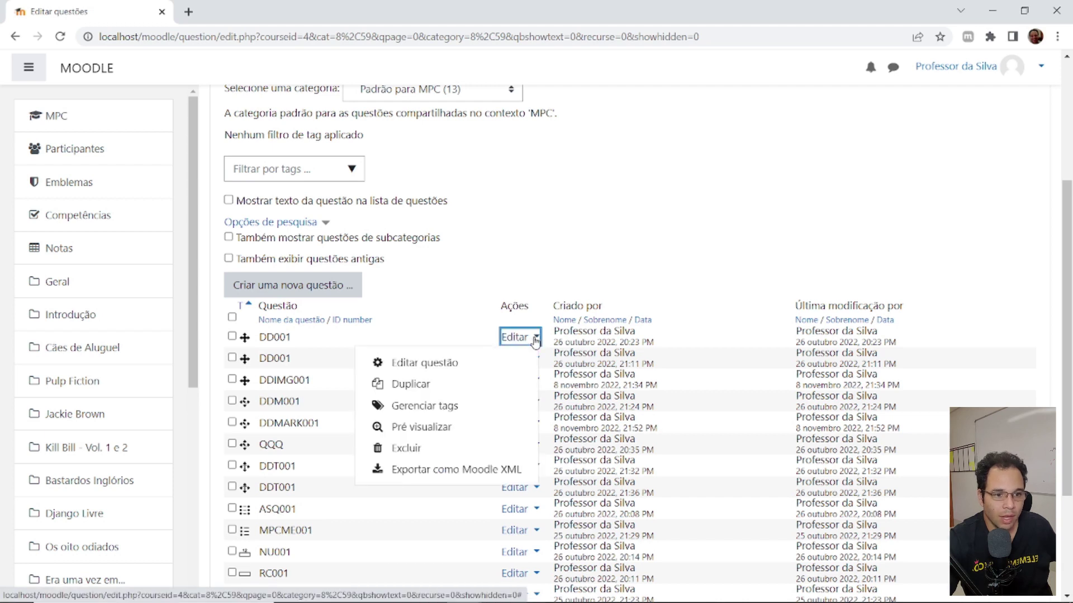
click(454, 406)
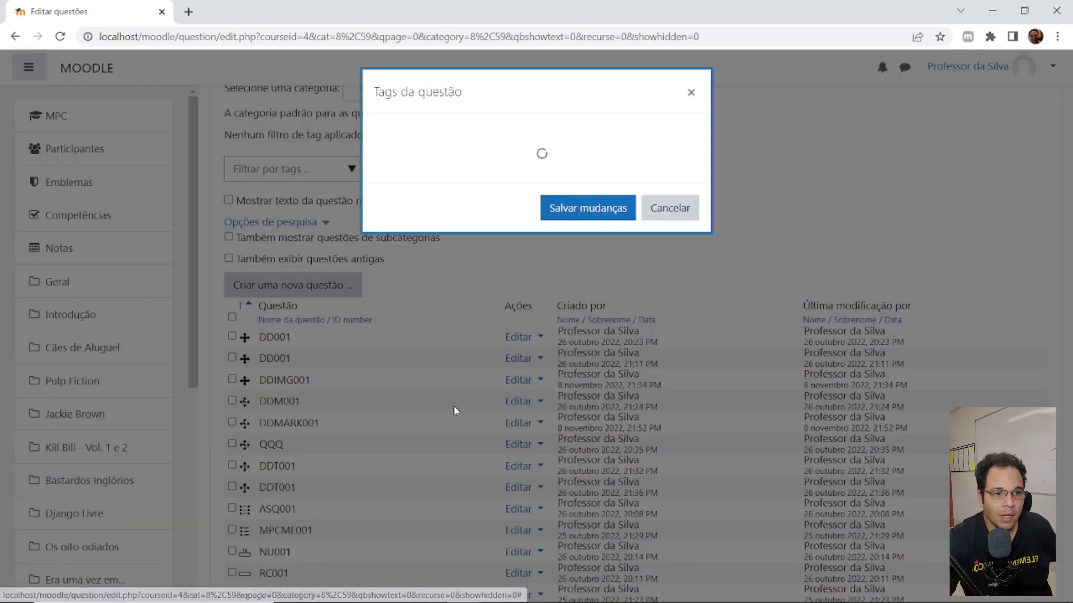
click(533, 291)
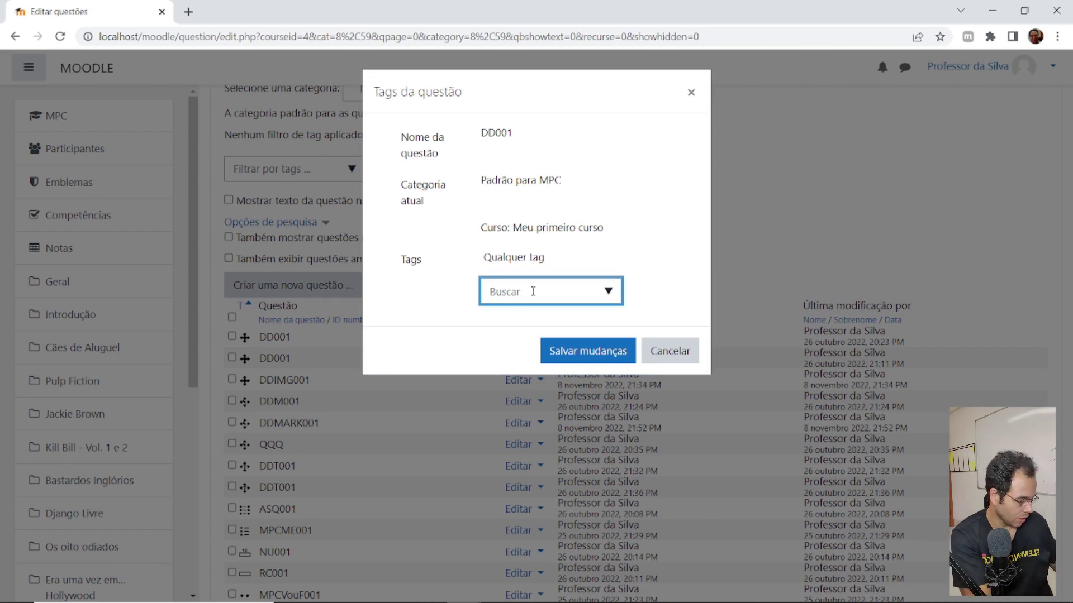
text(D)
text(rf)
text(c)
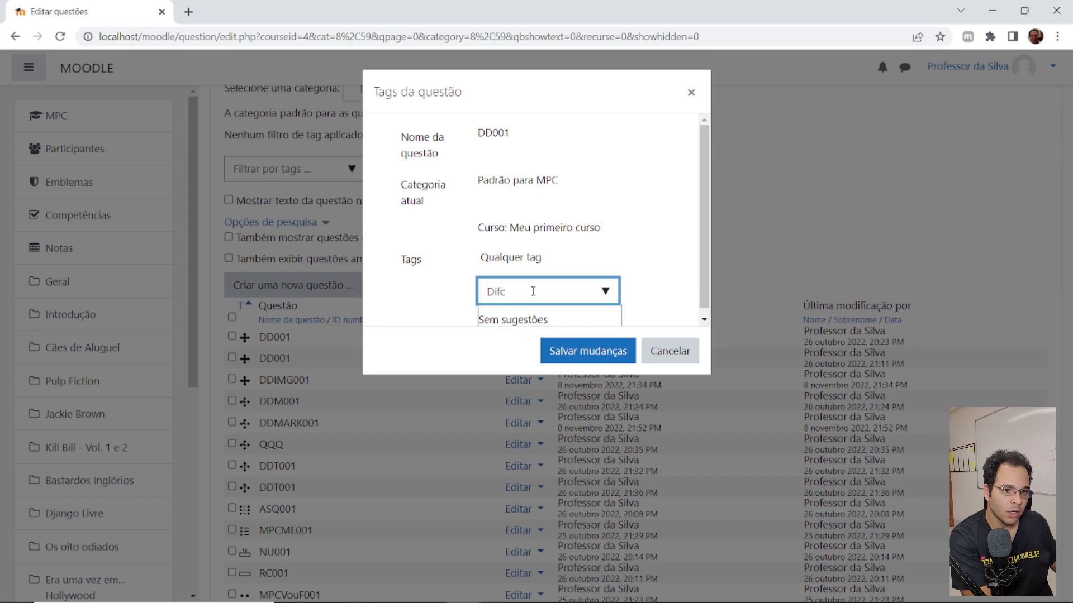
text(ícil)
click(586, 350)
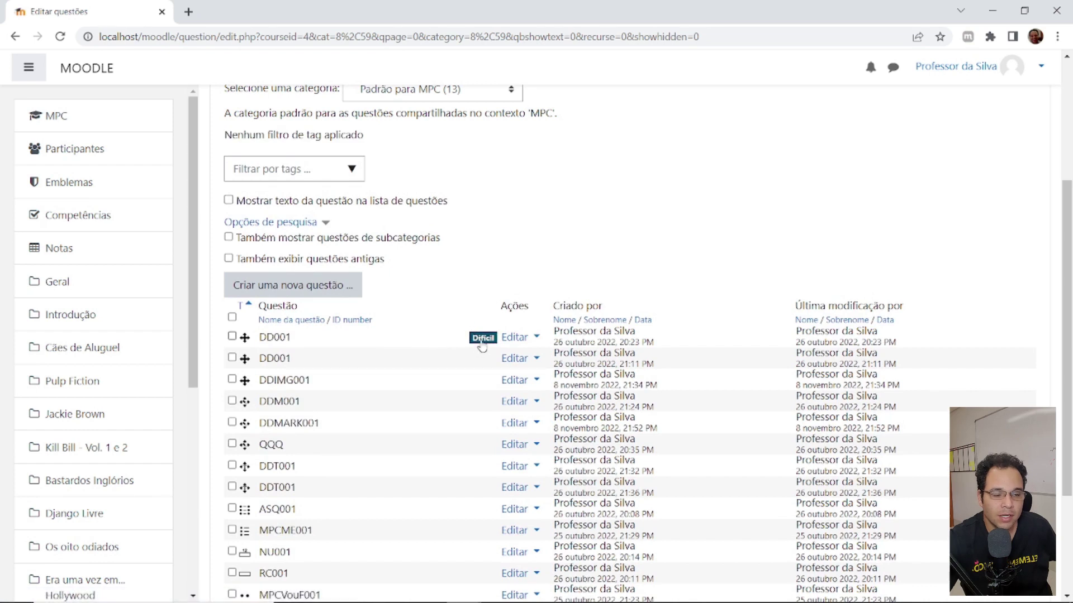
- Add a second tag, Bio, to the first DD001 question and save it
click(523, 339)
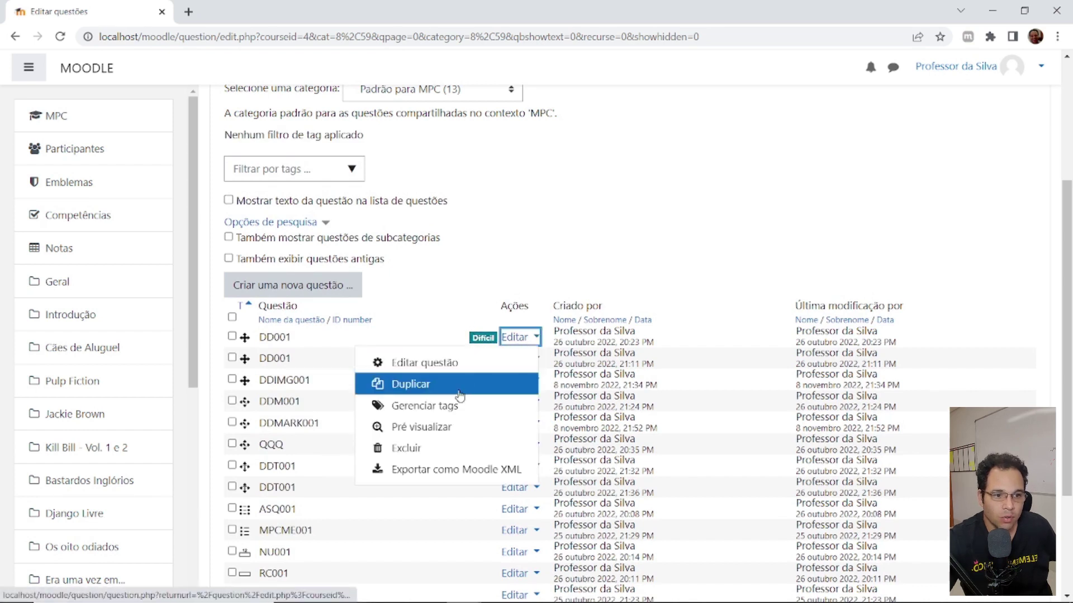
click(451, 407)
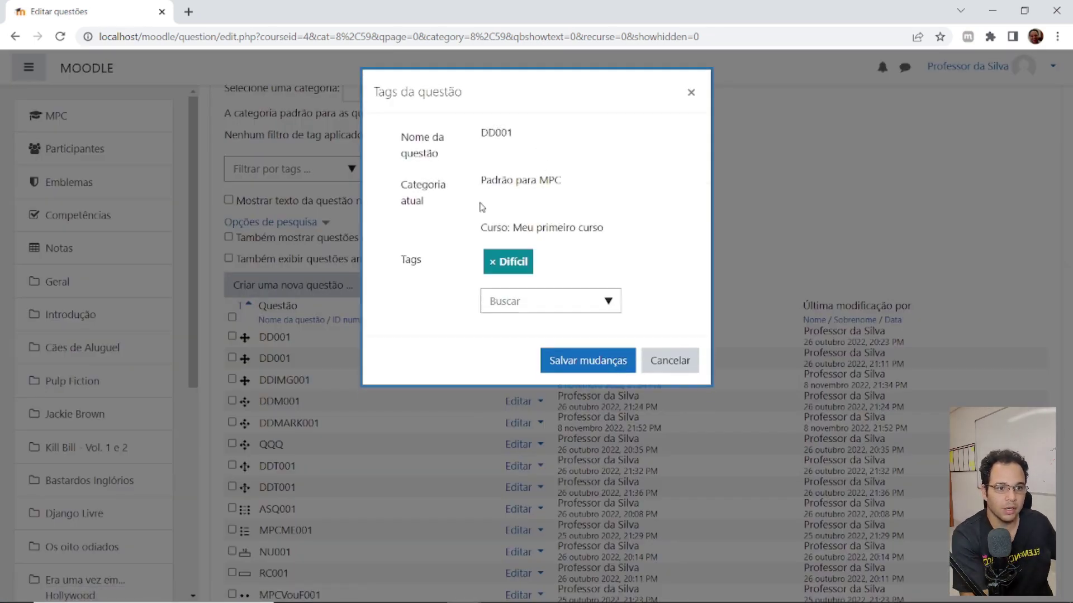
click(513, 302)
text(Bio)
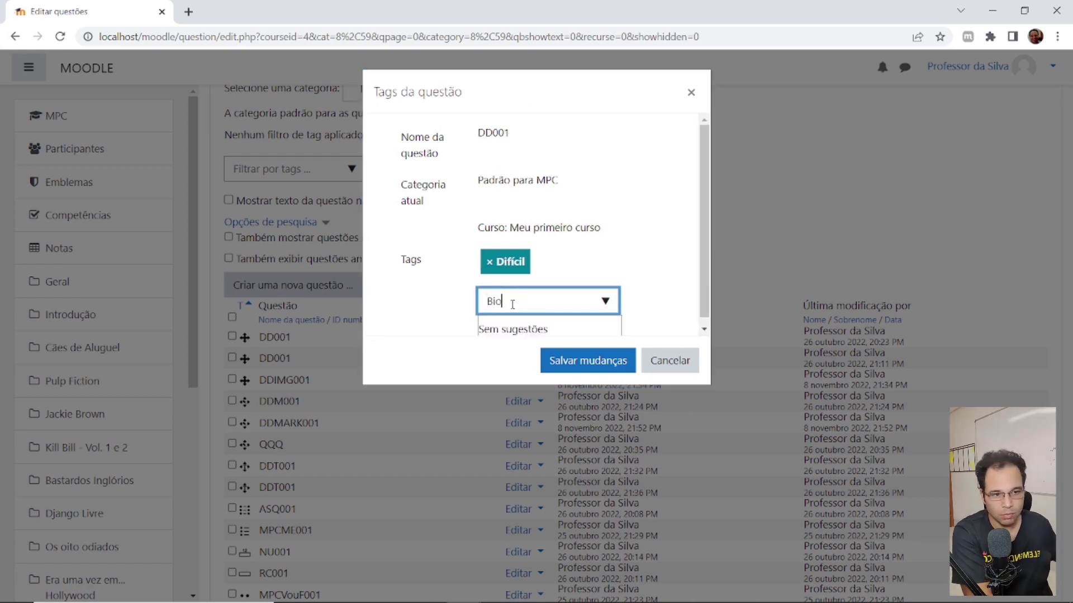
click(585, 363)
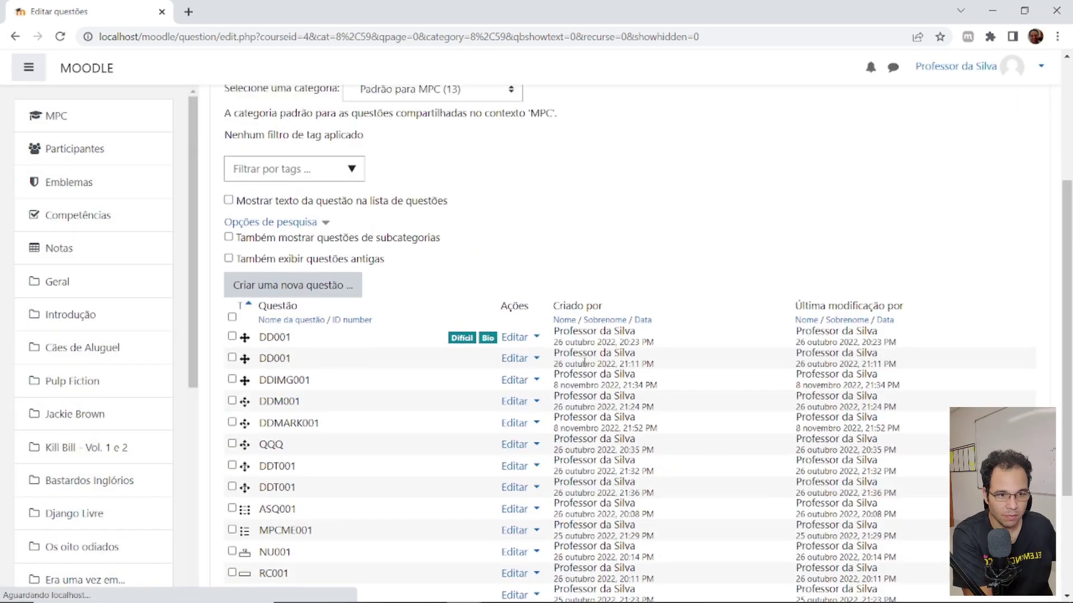
- Filter the question list by the bio tag, check the filtered list, and clear the filter
click(263, 168)
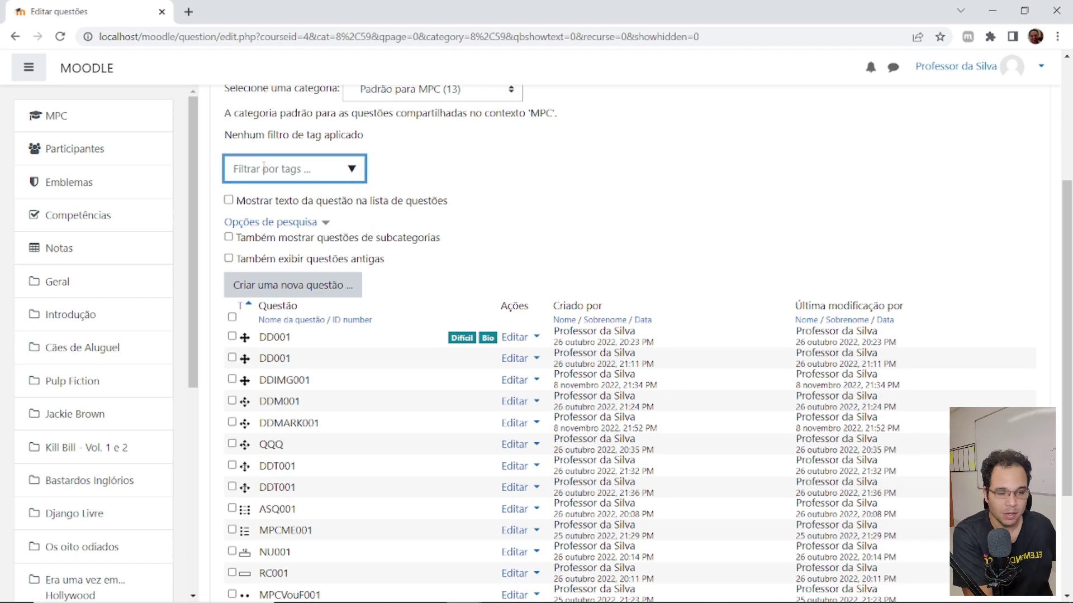
text(Bio)
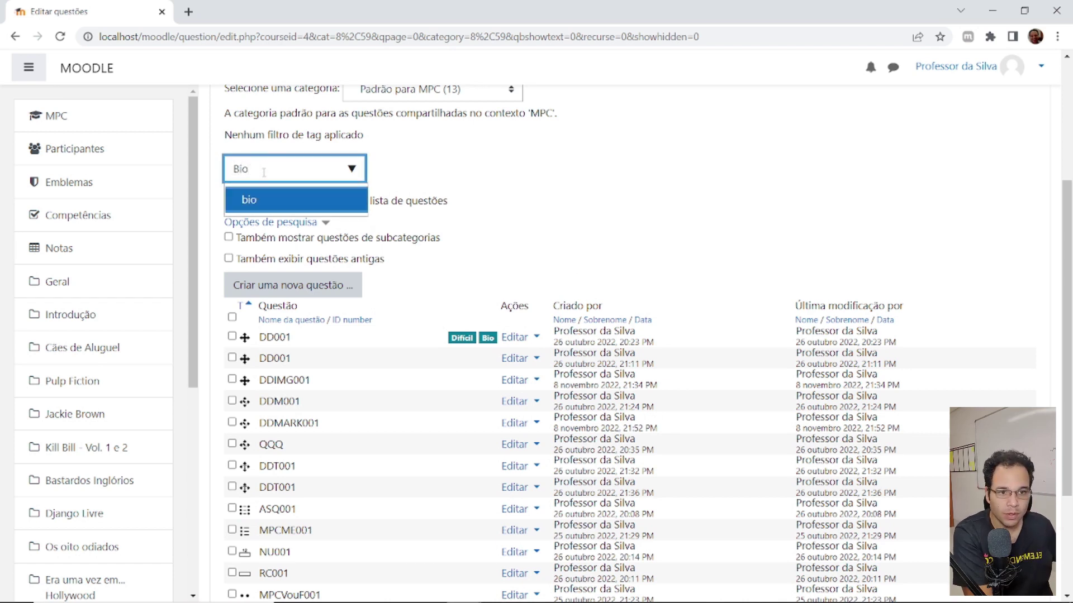
click(261, 202)
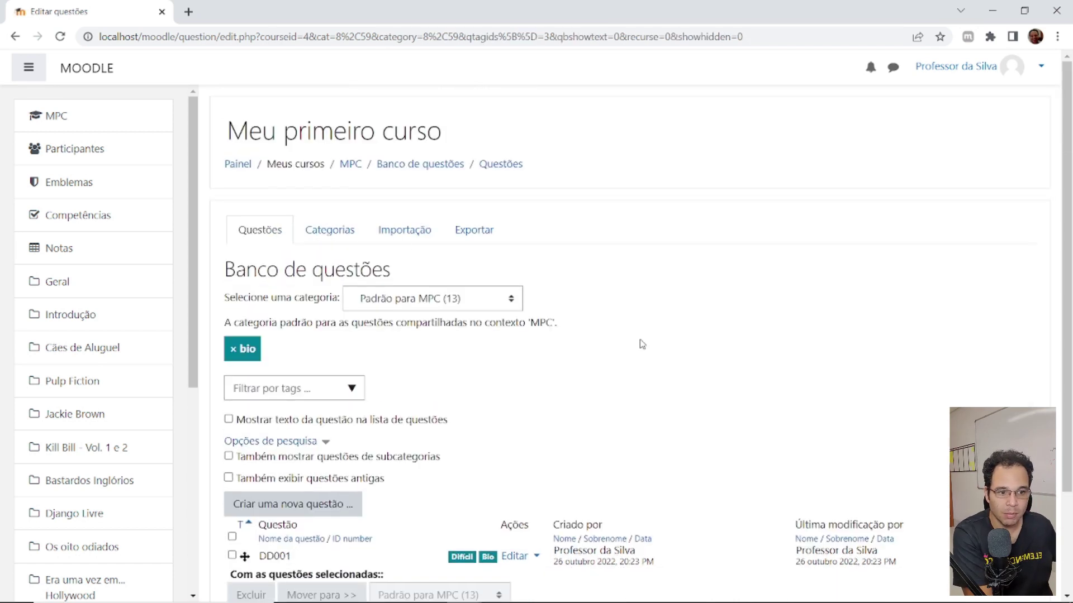
scroll(643, 346, down, 3)
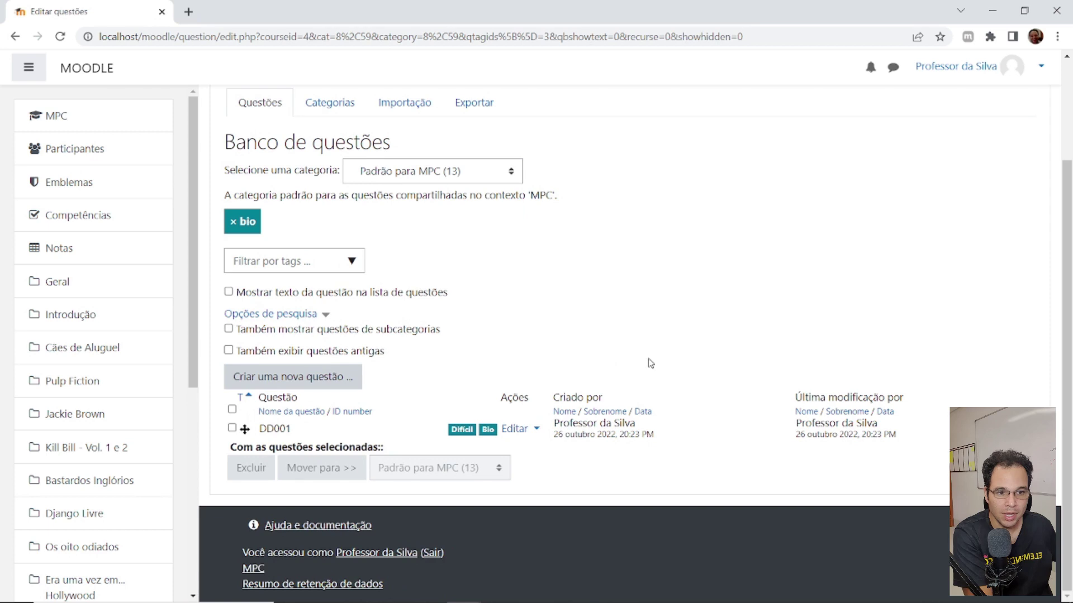
click(237, 223)
- Remove the Bio and Difícil tags from the first DD001 question and save the change
scroll(491, 351, down, 5)
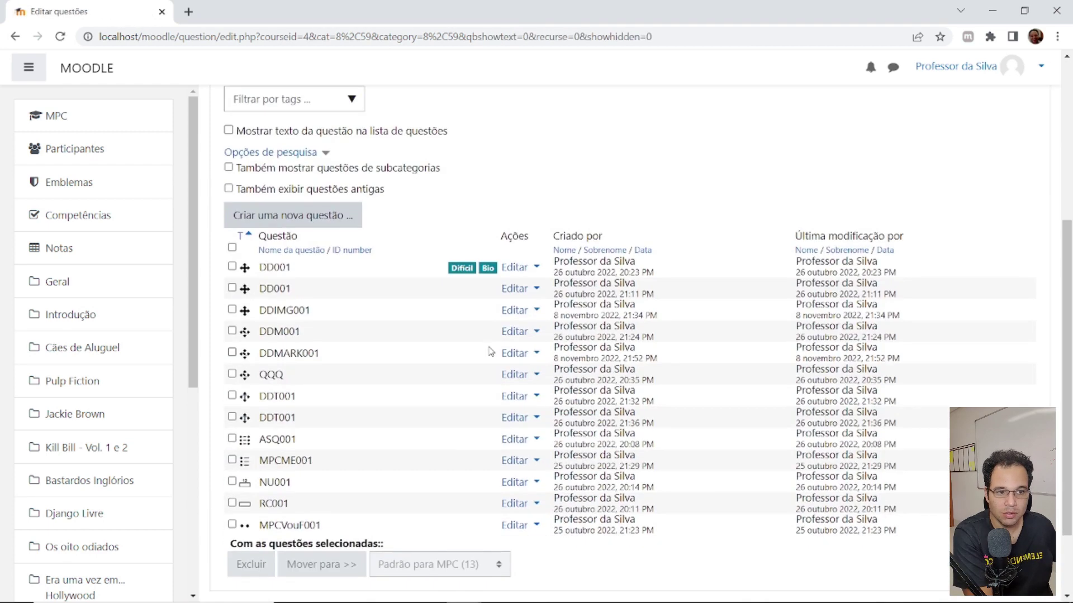
click(517, 268)
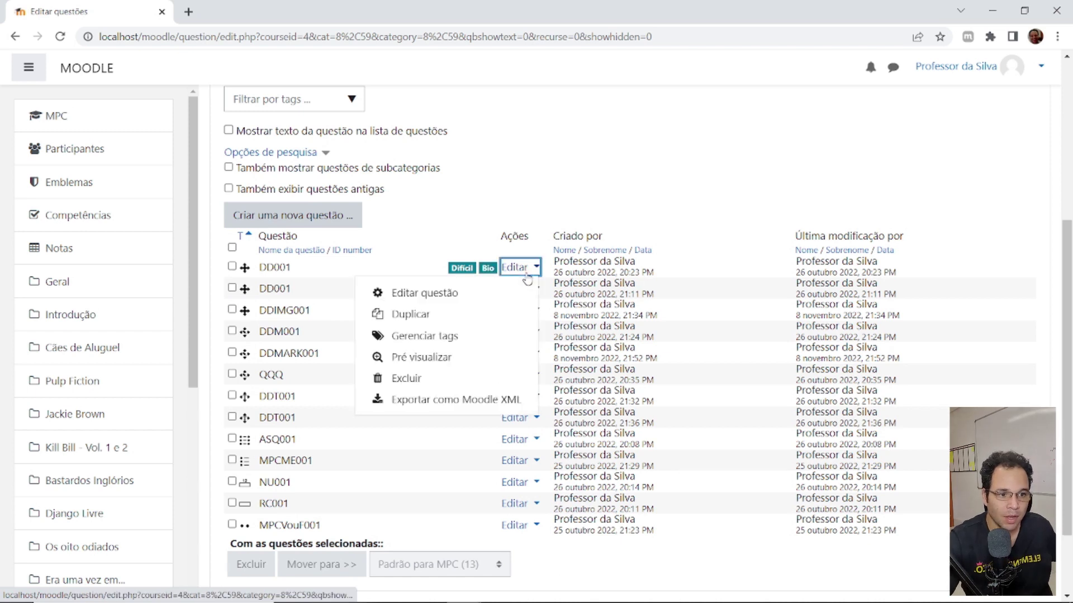
click(456, 336)
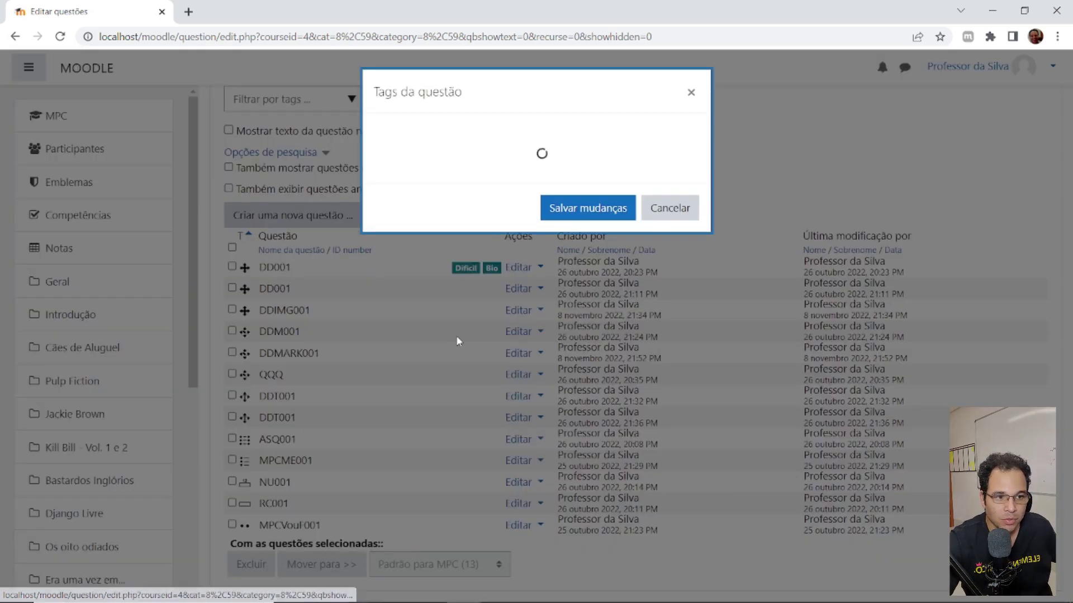
click(547, 262)
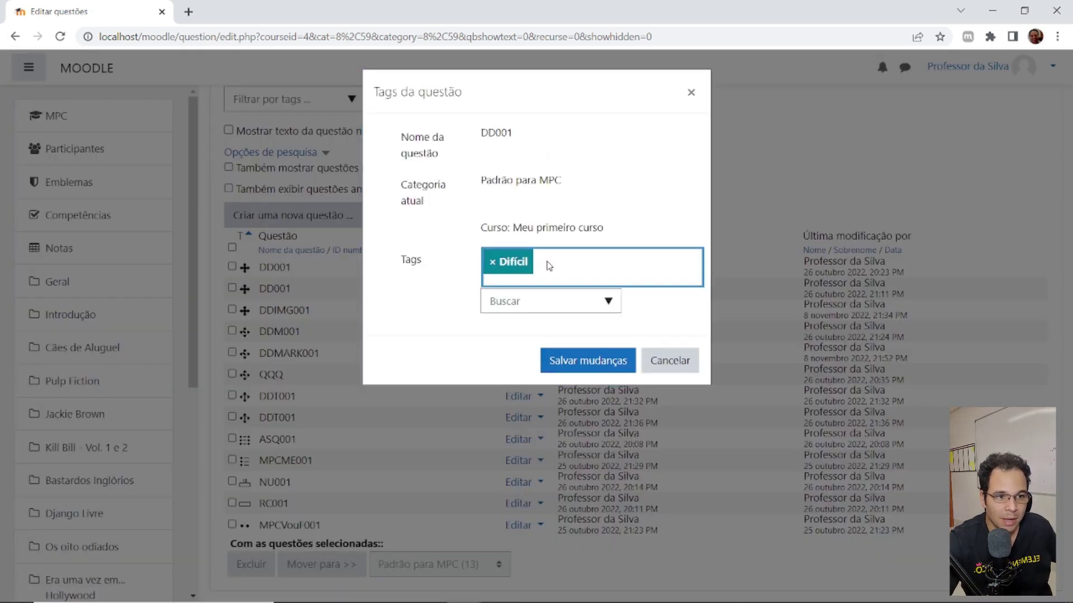
click(492, 262)
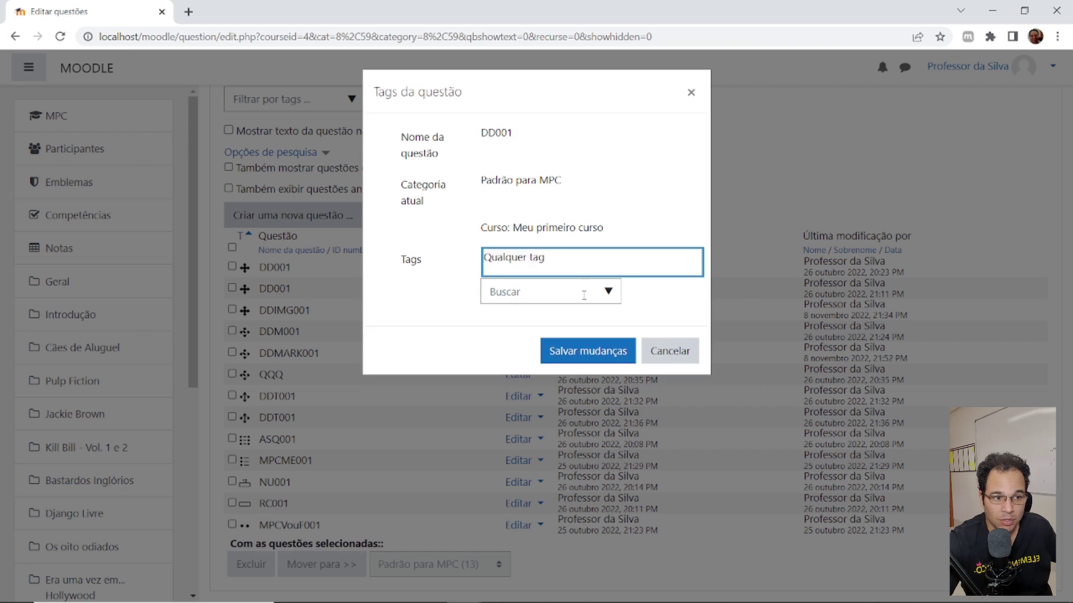
click(581, 352)
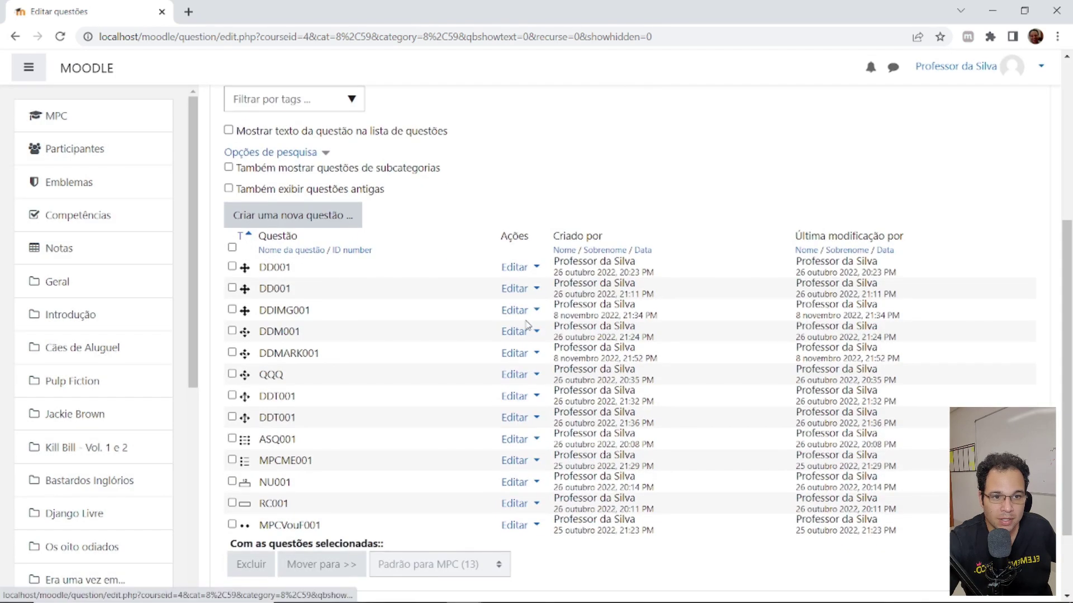
scroll(497, 279, up, 1)
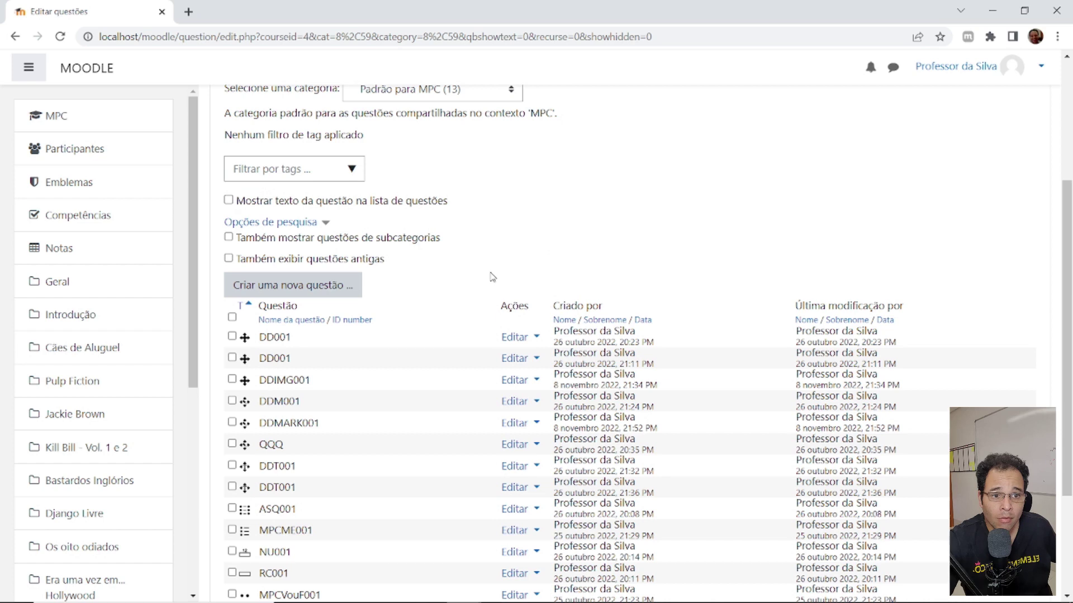
scroll(289, 244, up, 3)
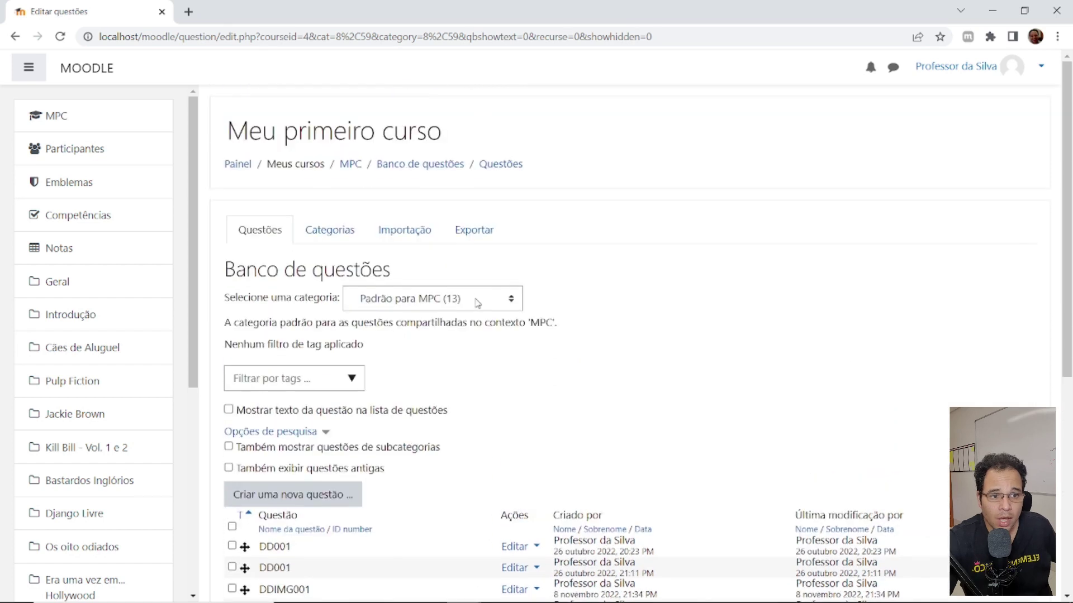
- Include questions from subcategories in the question list, look through it, and exclude them again
click(348, 307)
click(419, 306)
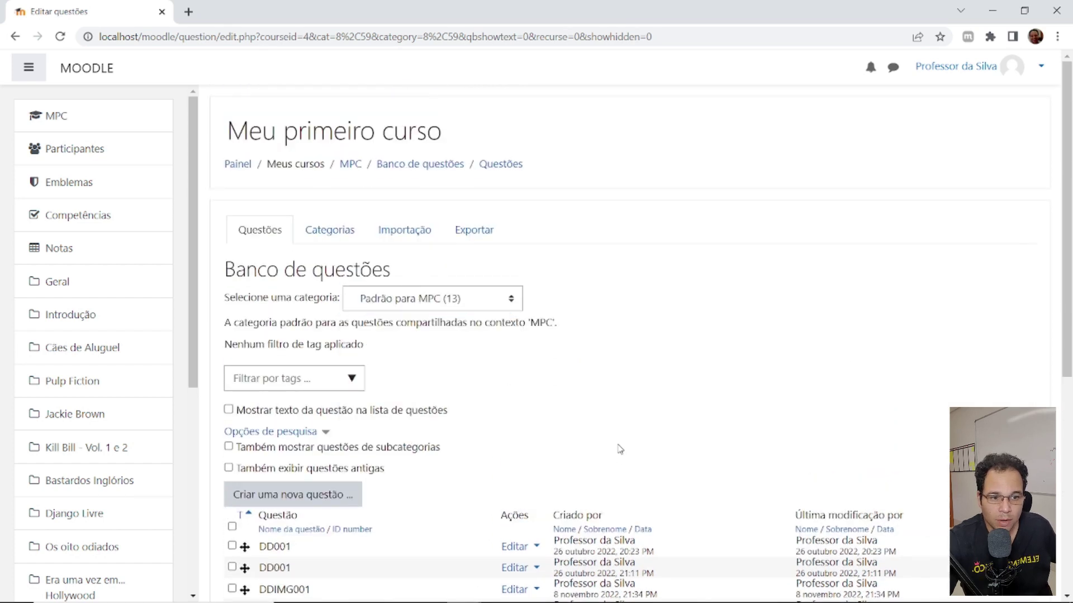
scroll(619, 448, down, 3)
click(229, 238)
scroll(533, 266, down, 6)
scroll(536, 269, up, 6)
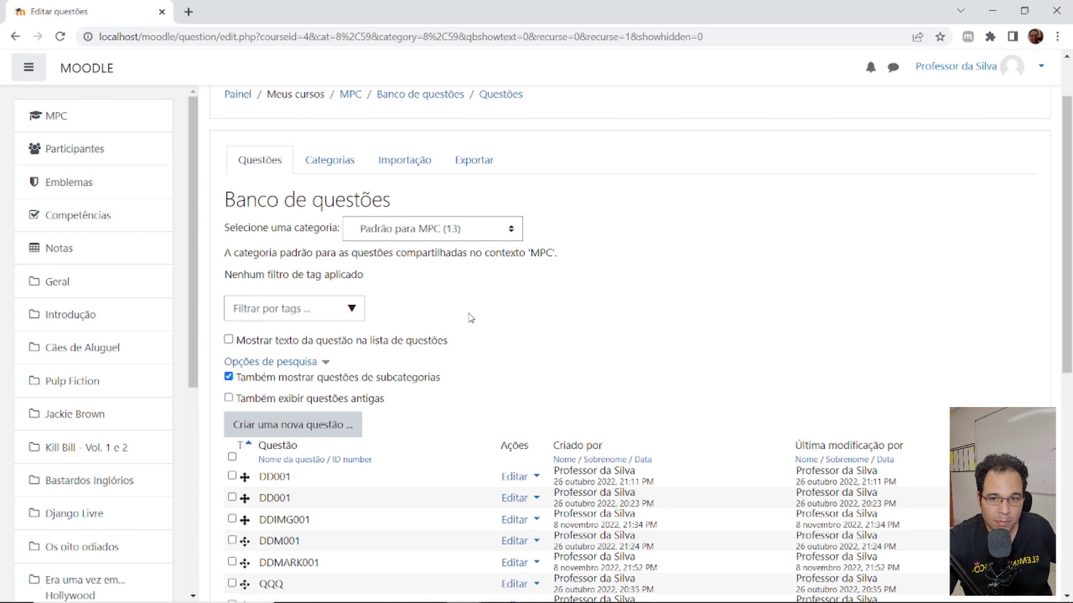
scroll(408, 284, down, 4)
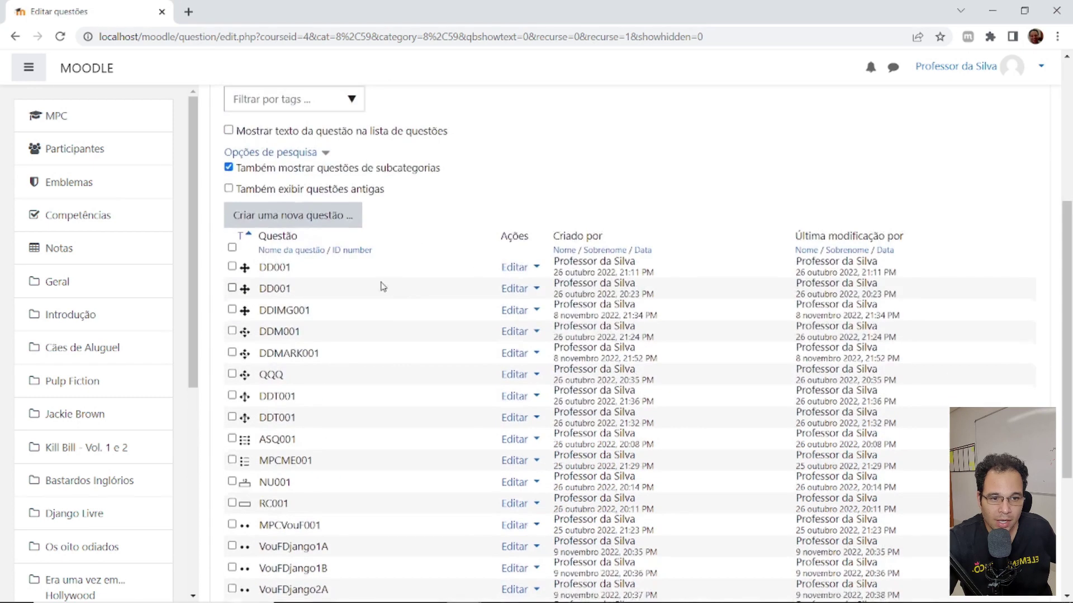
click(229, 168)
- Show old questions in the list as well, and toggle the search options section closed and open
scroll(232, 192, down, 3)
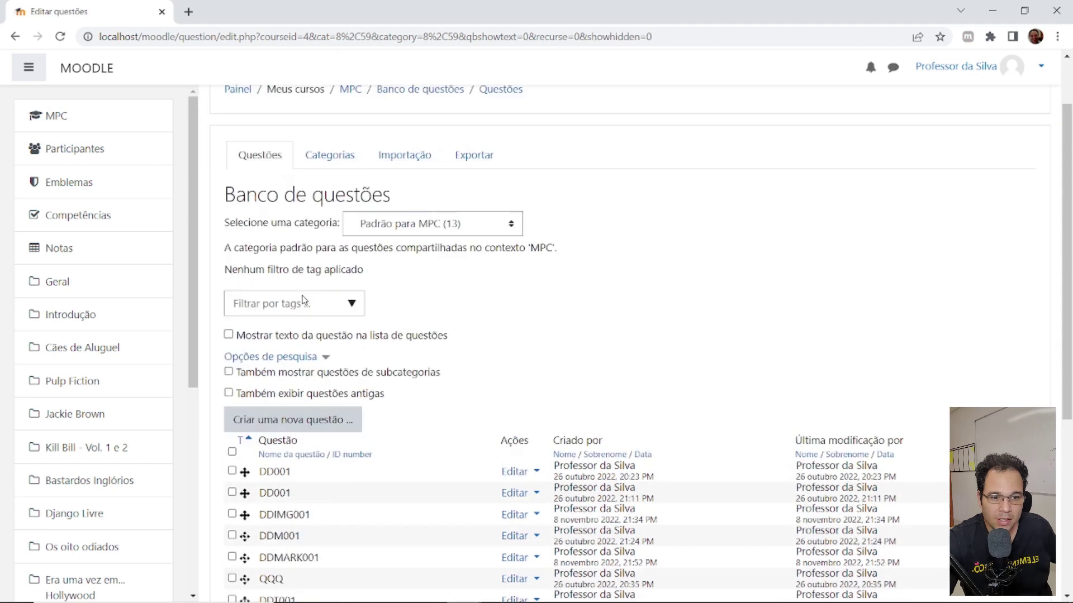
click(229, 328)
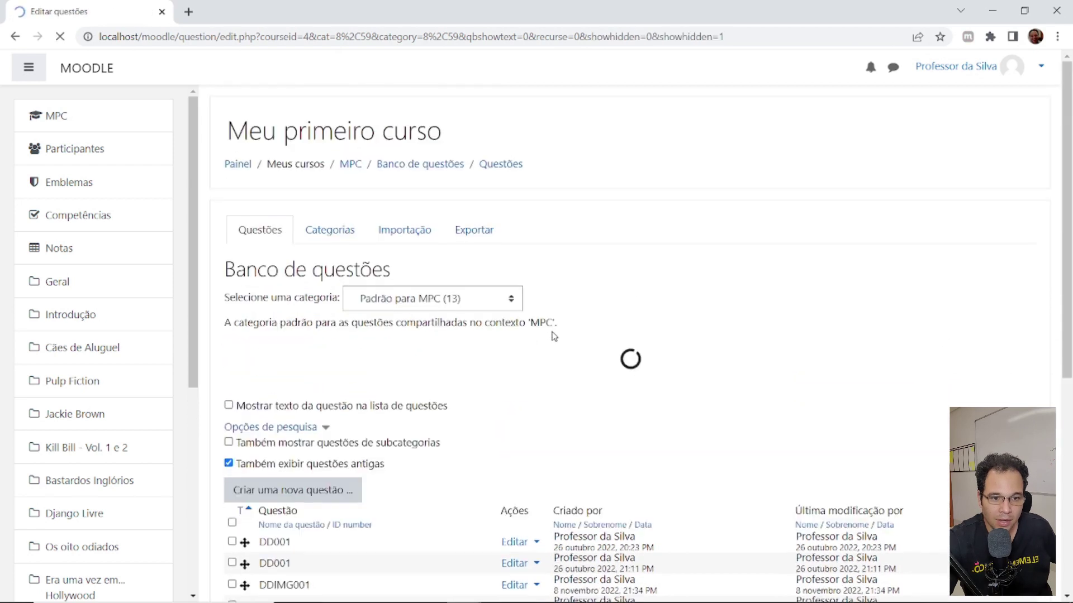
scroll(554, 337, down, 4)
scroll(554, 336, up, 2)
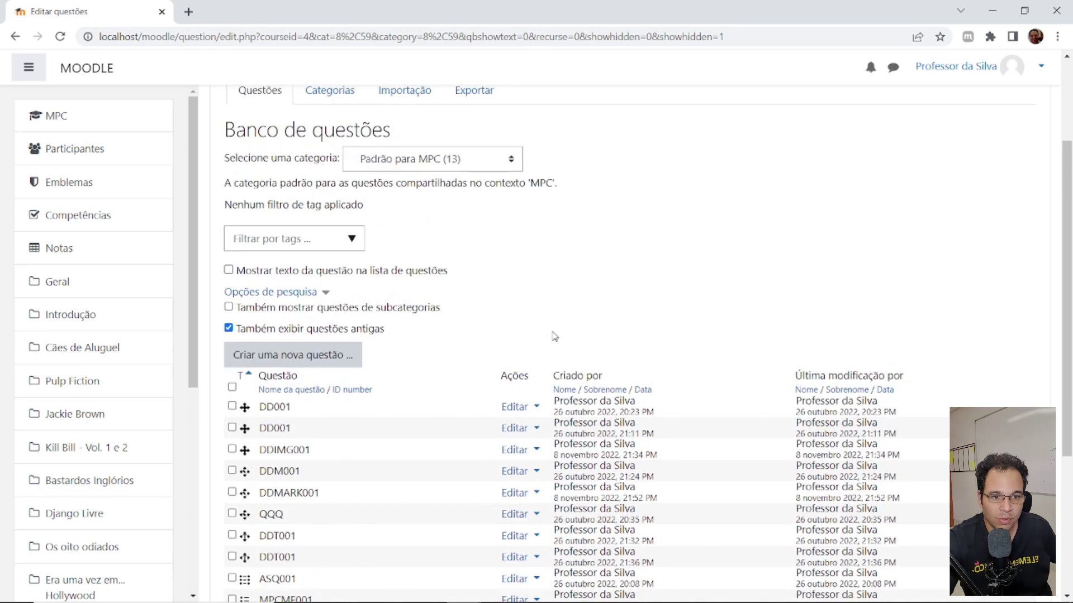
click(315, 296)
click(315, 295)
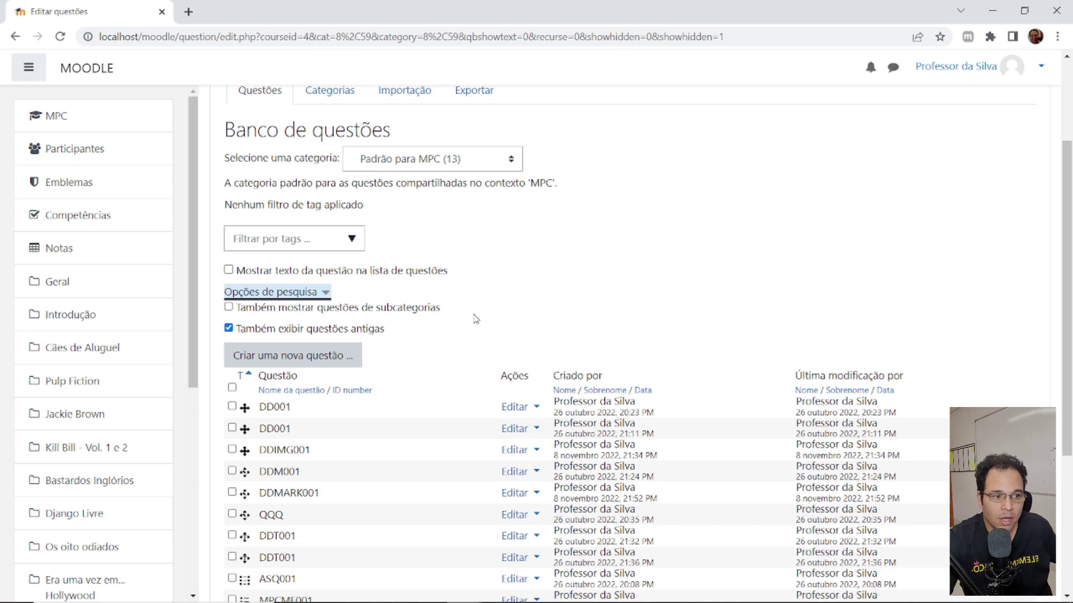
- Look through the question list down to MPCVouF001 and turn off the display of old questions
scroll(475, 318, down, 4)
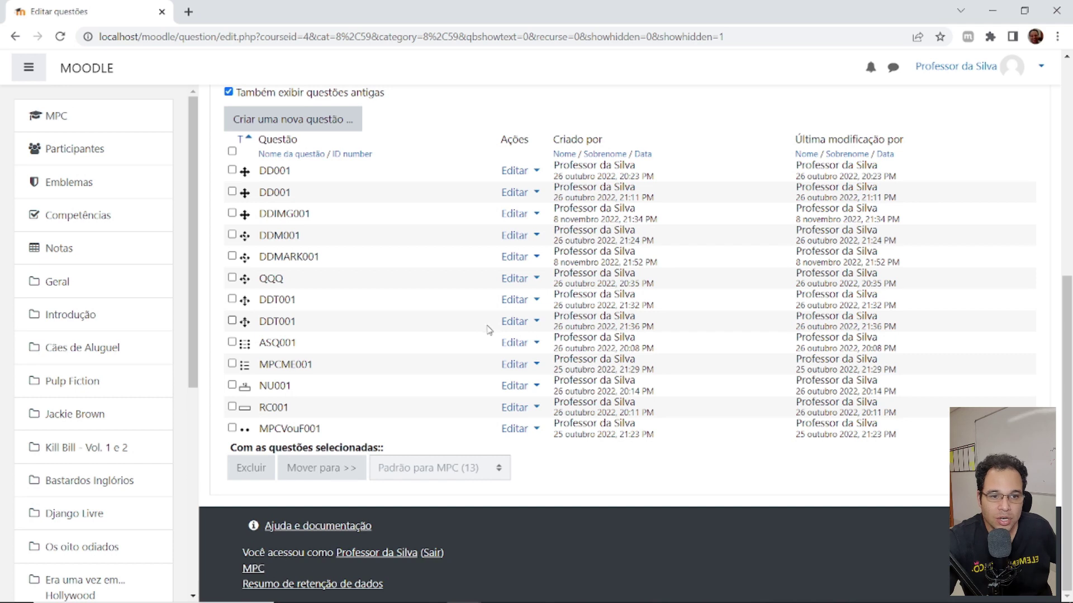
scroll(487, 330, up, 2)
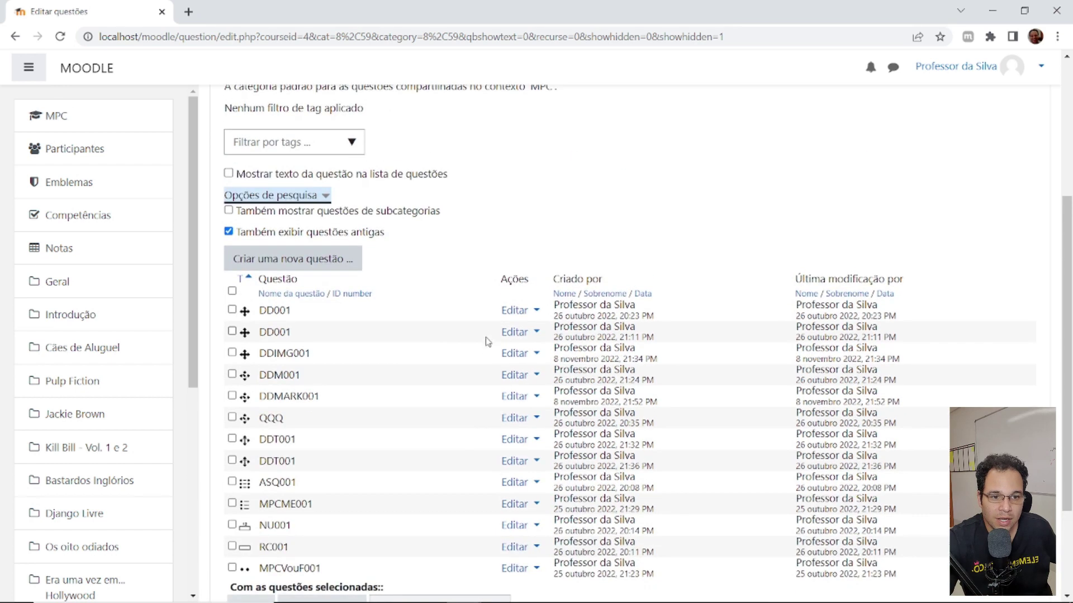
click(228, 233)
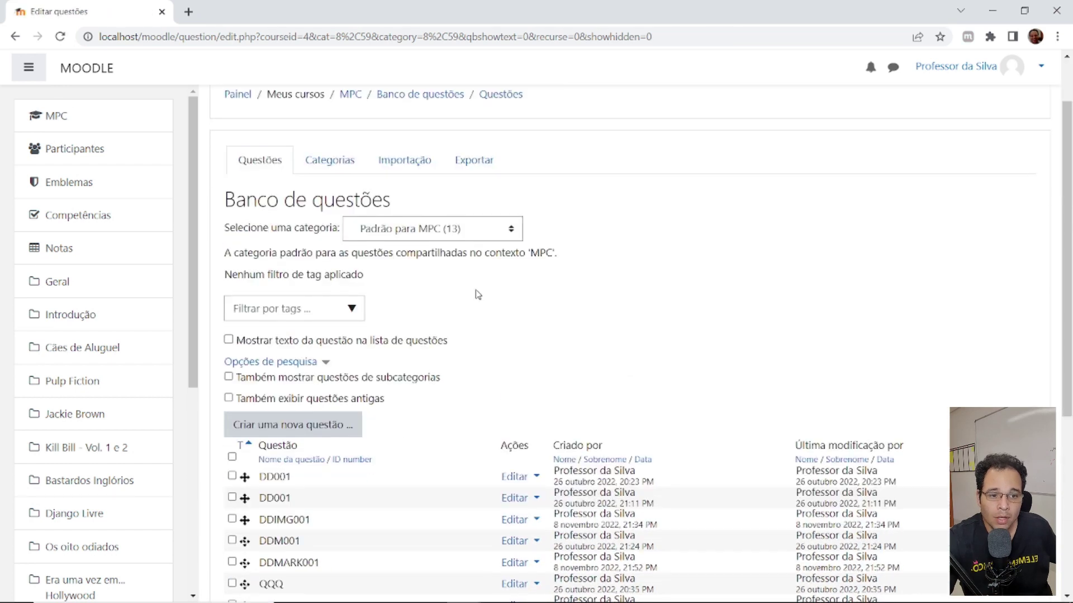